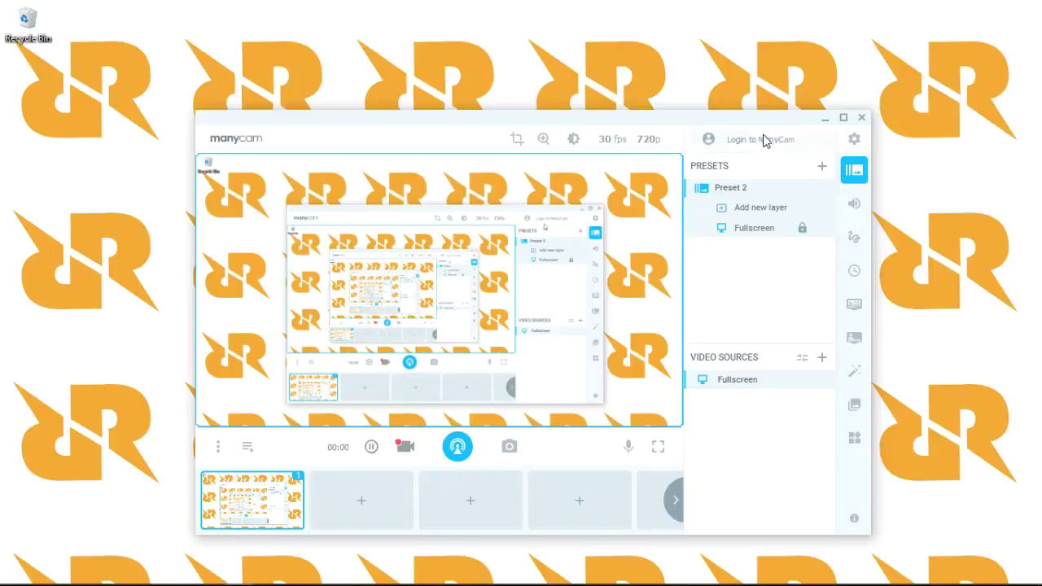
Start the ManyCam screen recording.
click(825, 119)
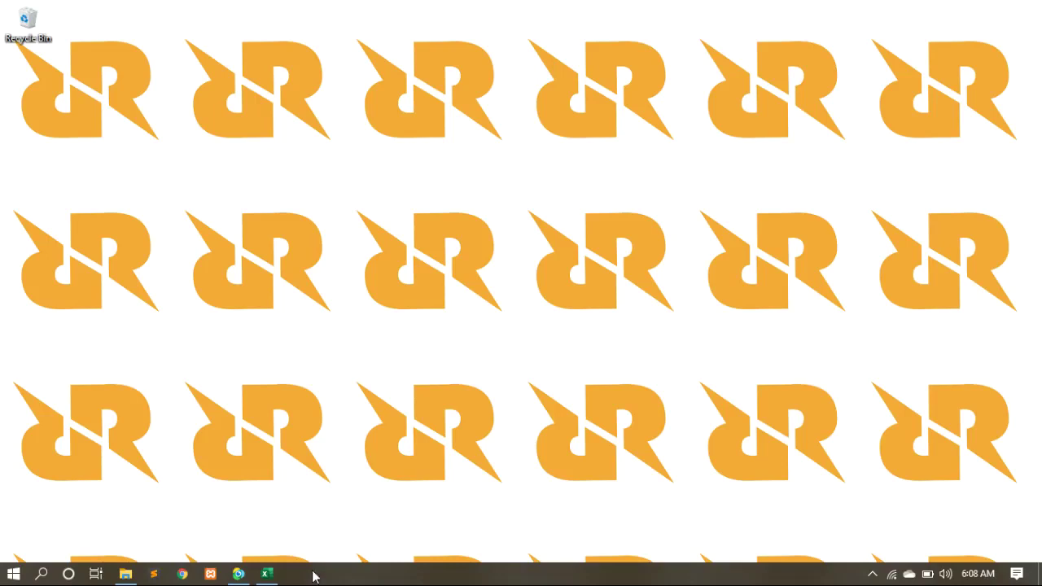
mouse_move(267, 575)
click(387, 529)
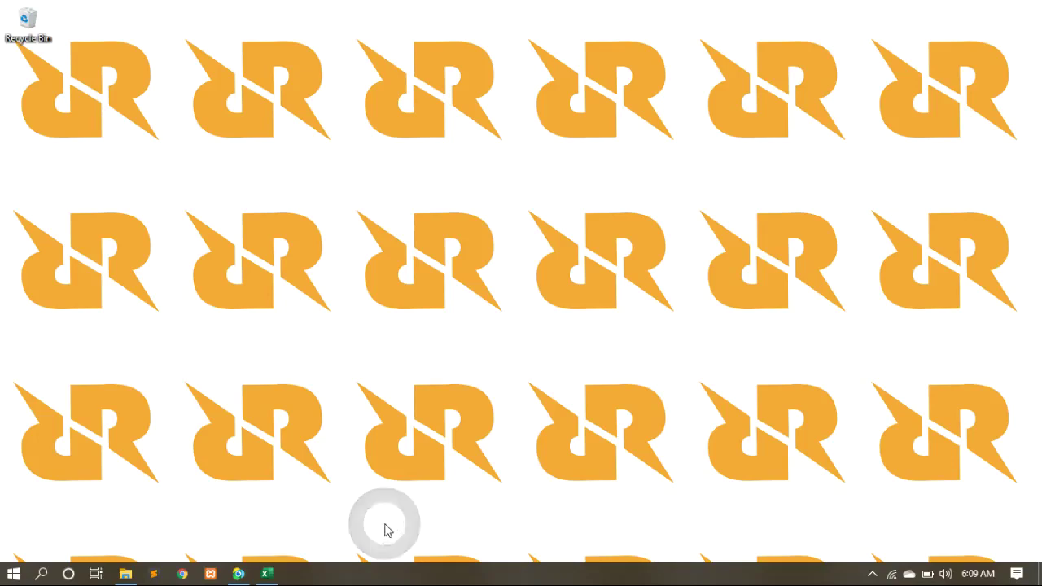
click(363, 407)
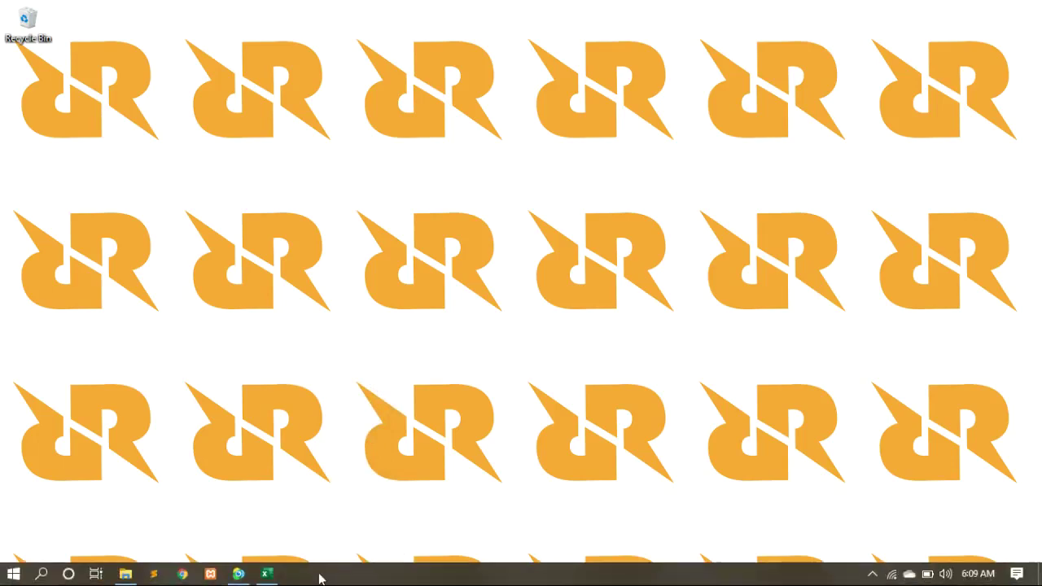
Launch Excel from the taskbar and create a new blank workbook, Book1.
click(266, 574)
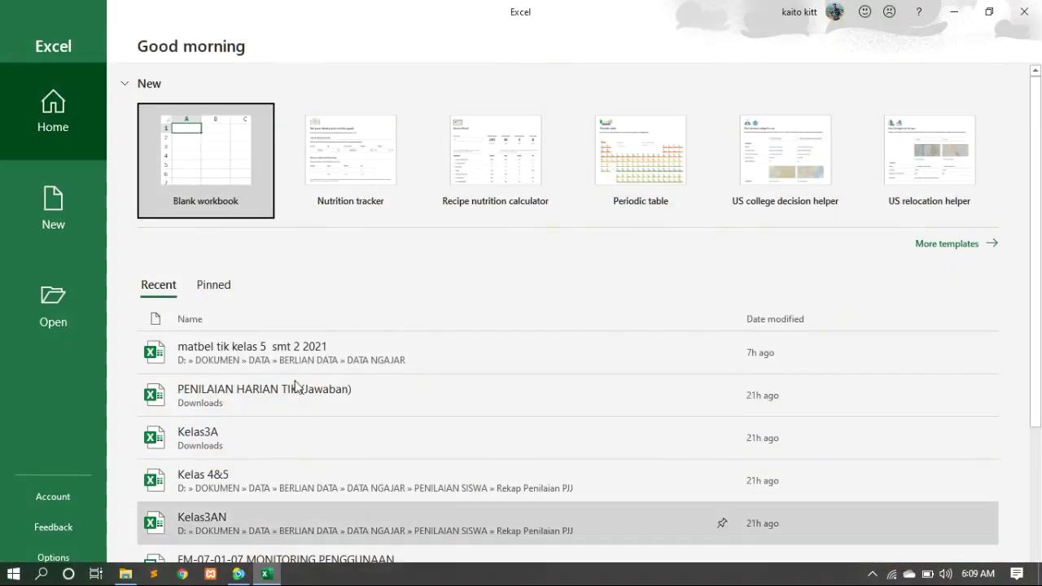
click(194, 168)
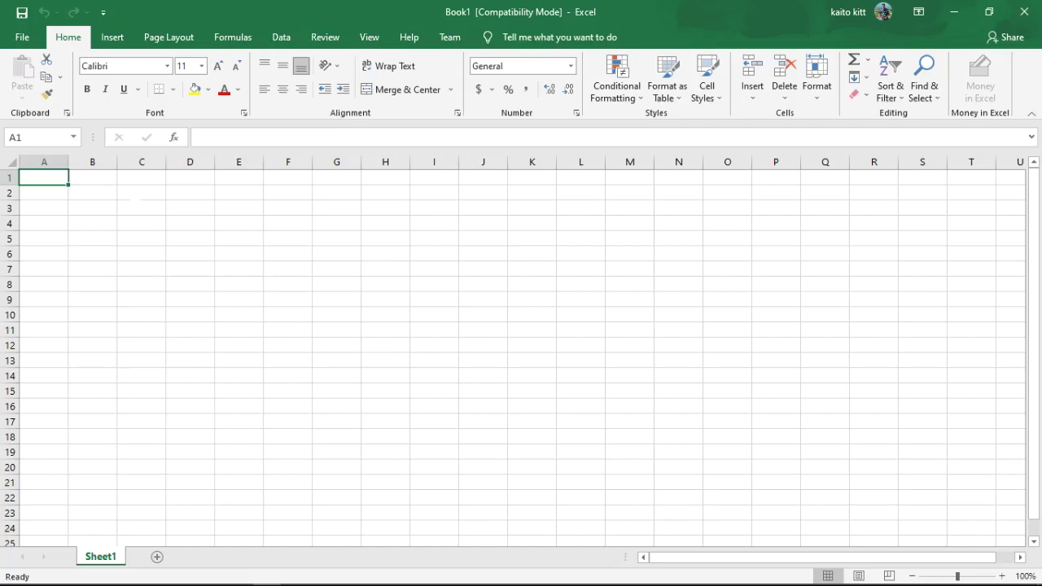
Enter PENJUMLAHAN in C3 and PENGURANGAN in C4, fixing a typo.
click(136, 210)
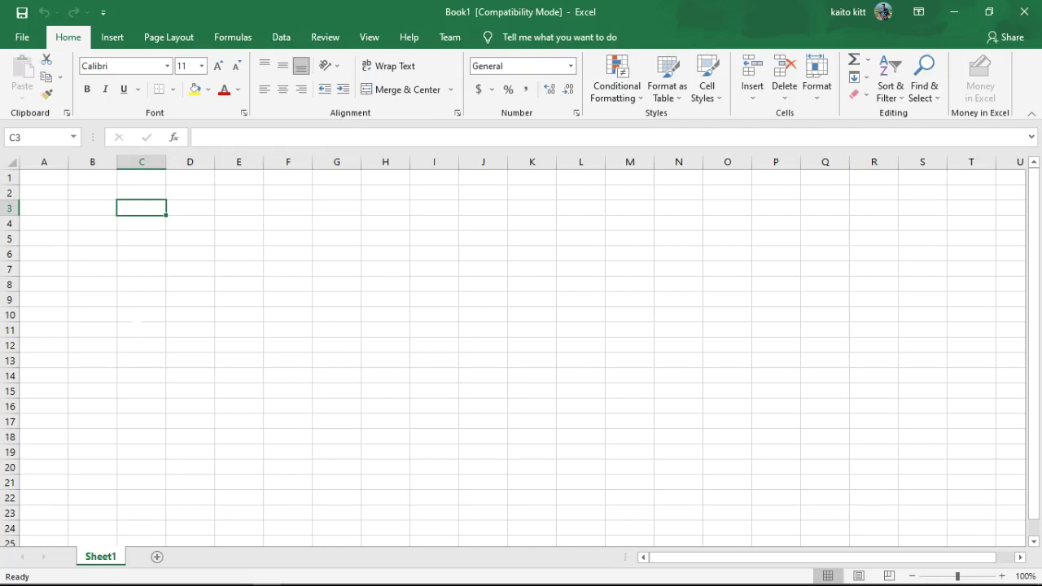
text(P)
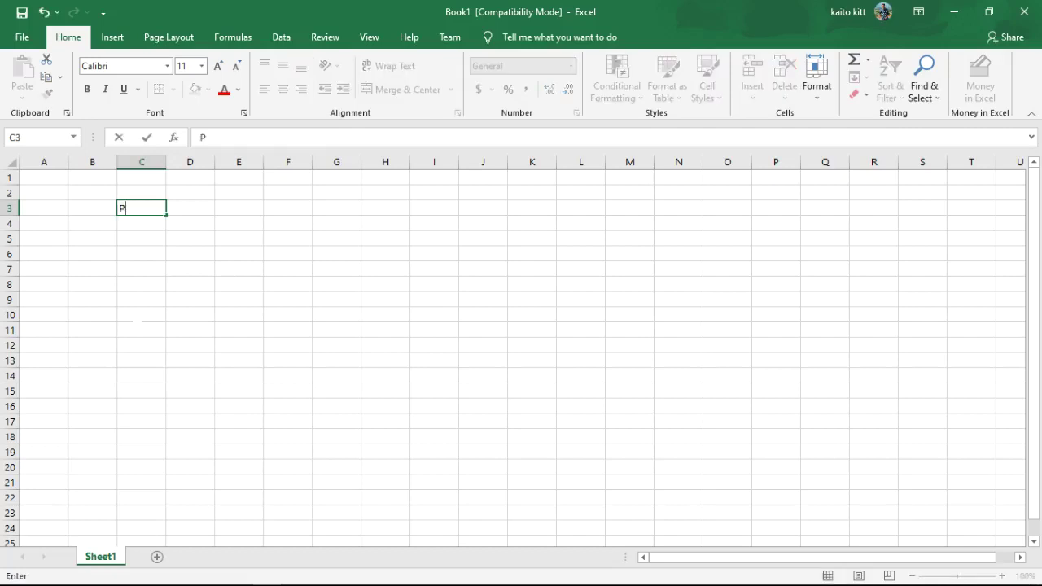
text(ENJUMLA)
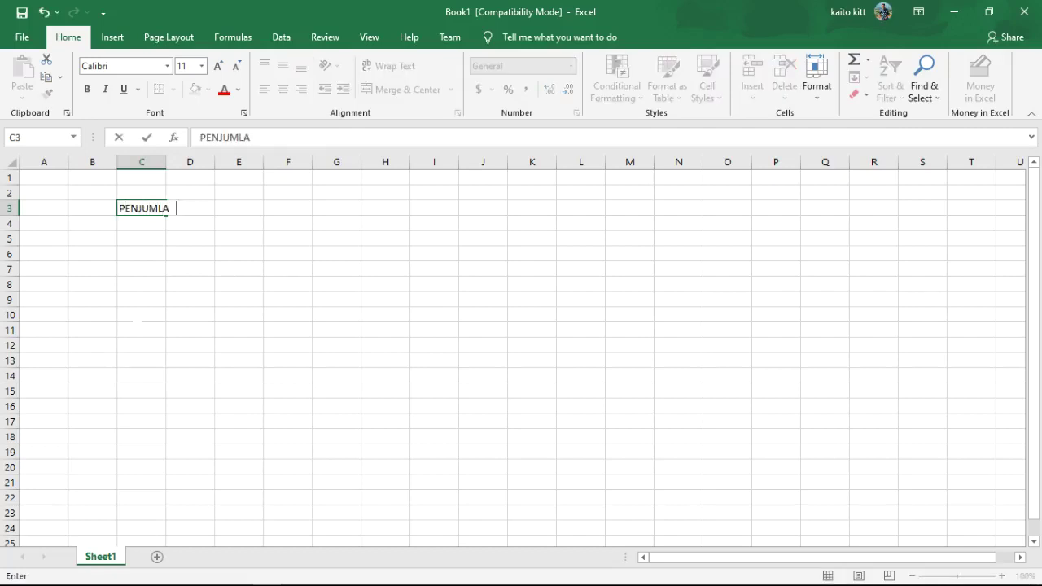
text(HAN)
key(Return)
text(P)
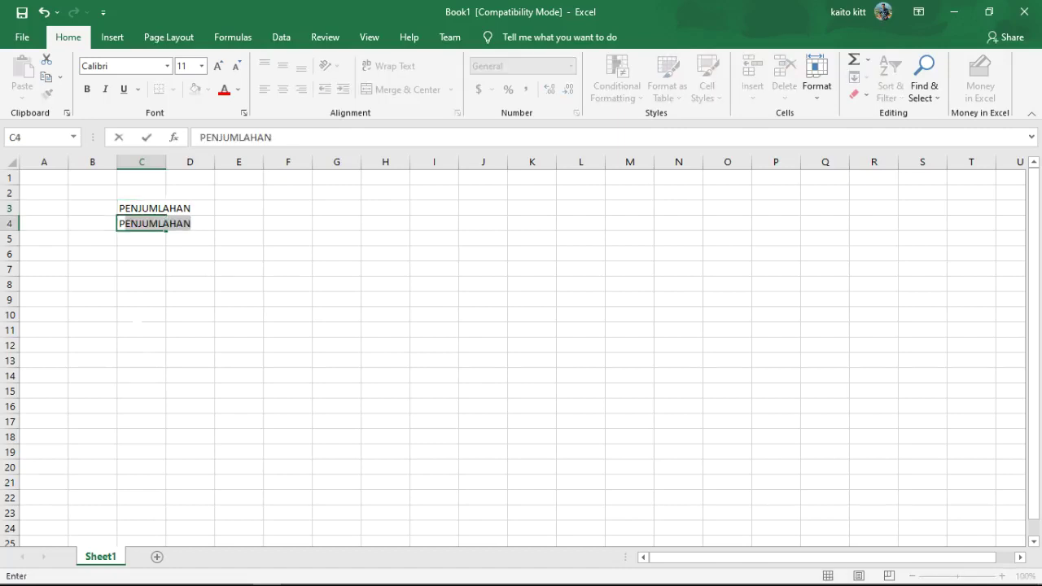
text(E)
text(NGU)
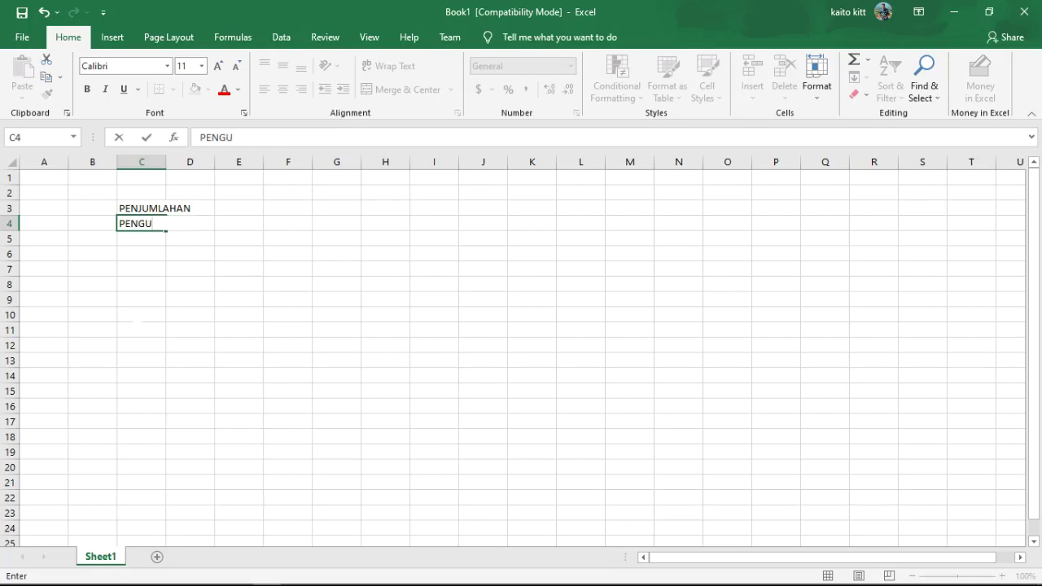
text(RANAN)
key(BackSpace)
key(BackSpace)
key(BackSpace)
text(NGAN)
key(Return)
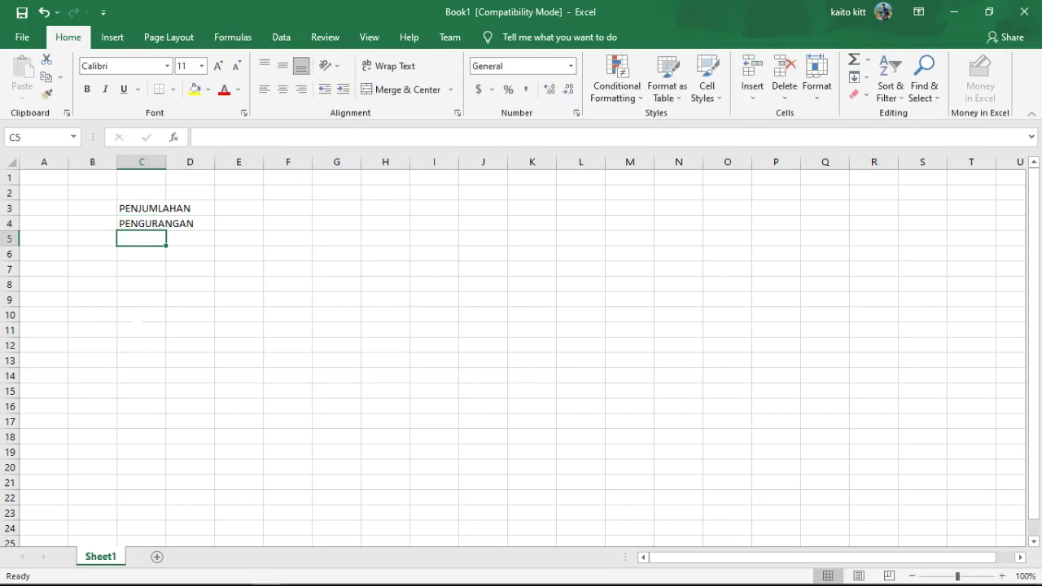
Enter PERKALIAN in C5 and PEMBAGIAN in C6, then select C7.
text(PERKAL)
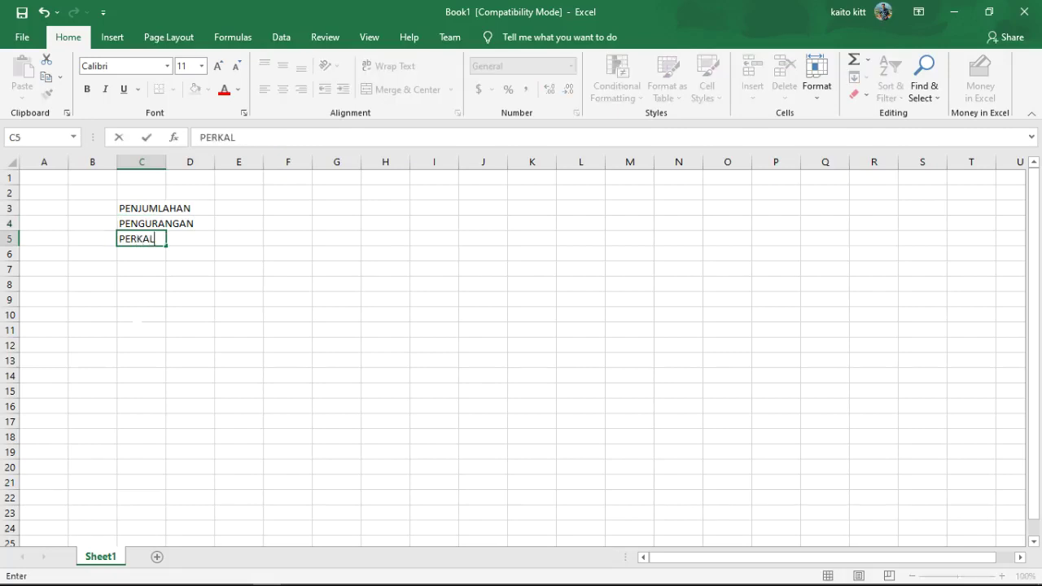
text(IAN)
key(Return)
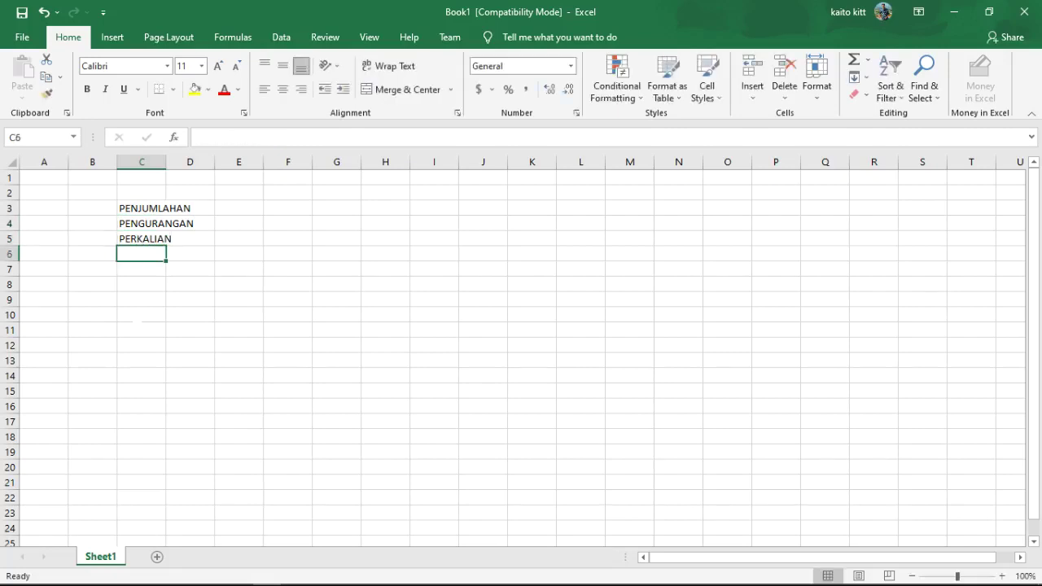
text(PER)
key(BackSpace)
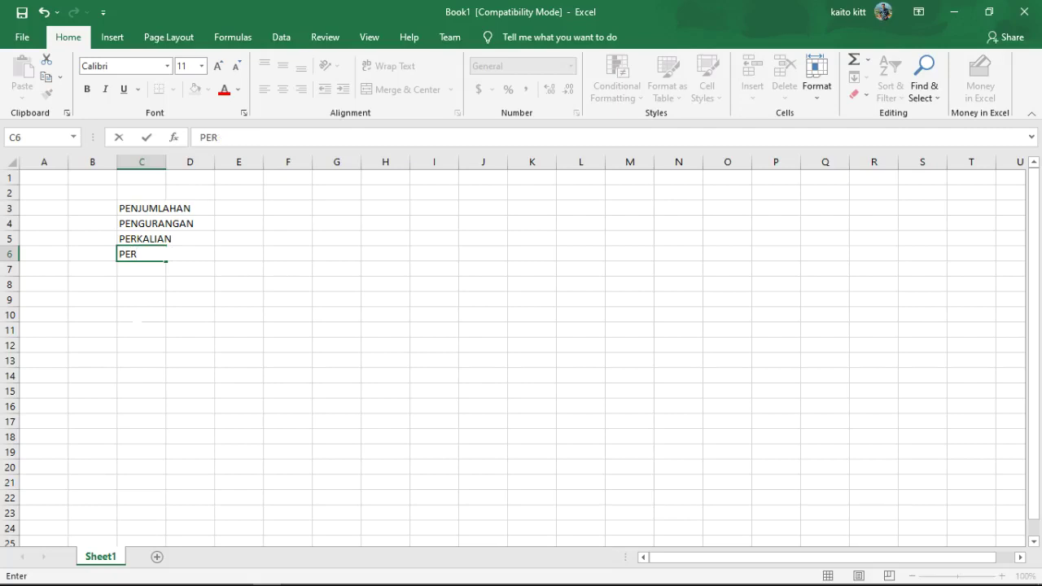
key(BackSpace)
text(MBAGIAN)
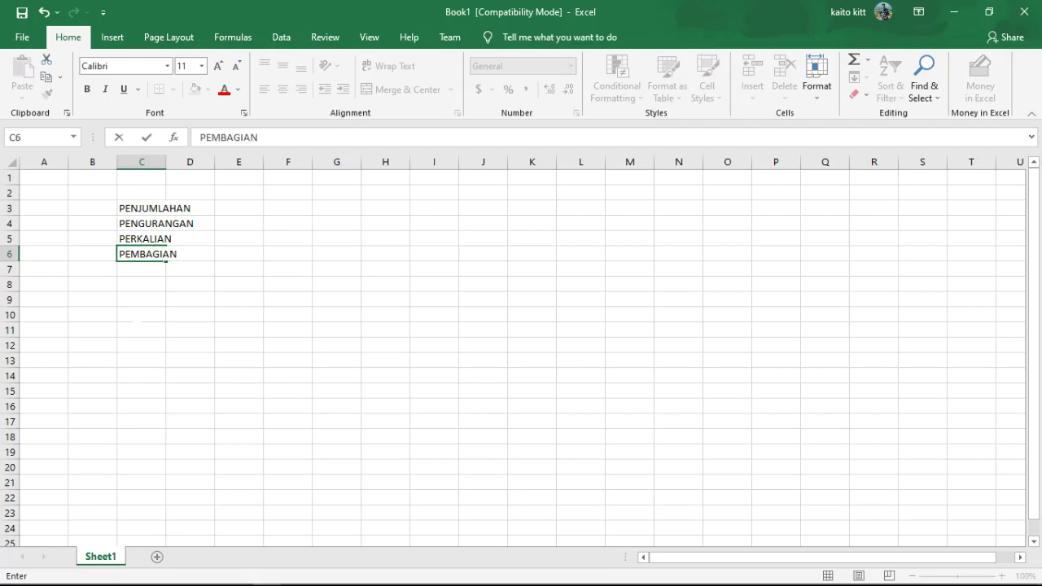
click(143, 320)
click(191, 293)
click(140, 269)
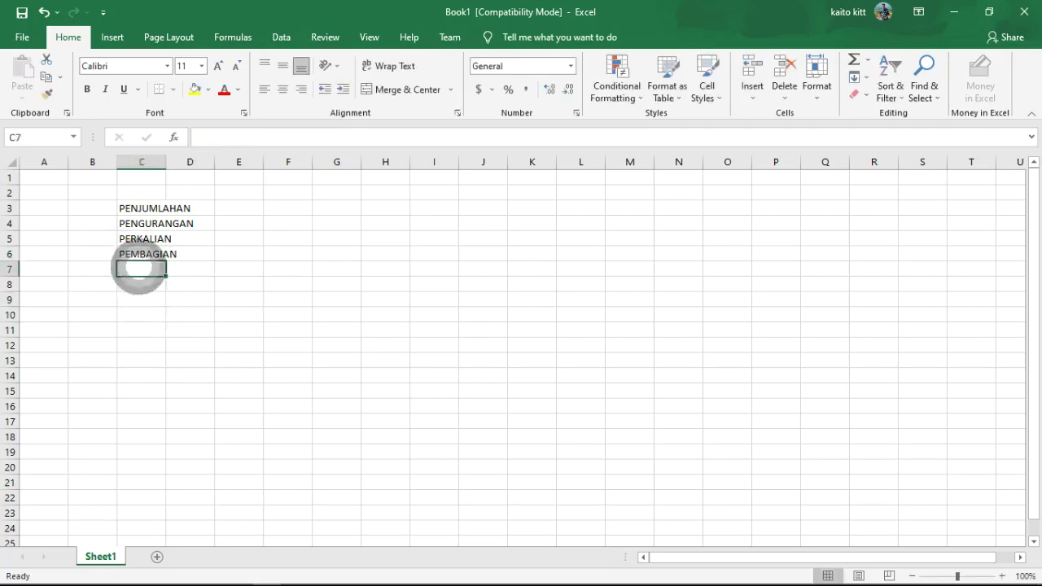
Enter '+ in F3 and '- in F4 as text symbols, then begin F5's entry.
click(288, 206)
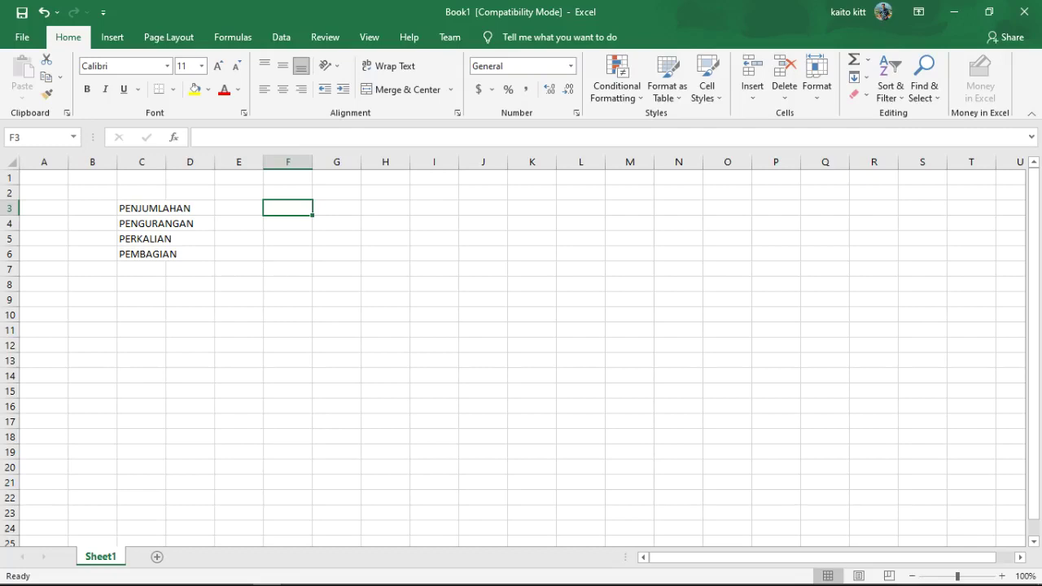
text(+)
key(Down)
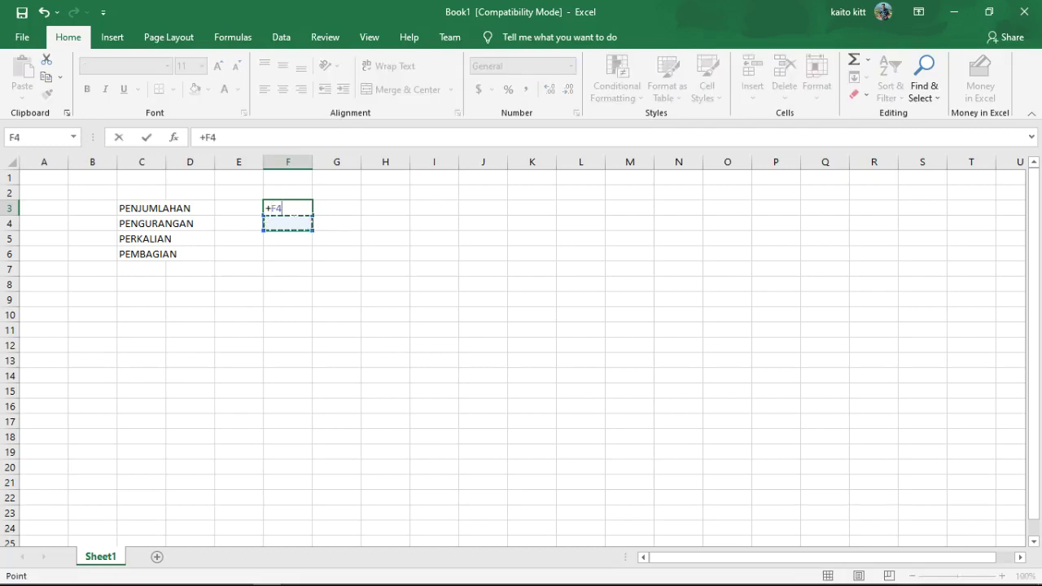
key(BackSpace)
key(BackSpace)
key(BackSpace)
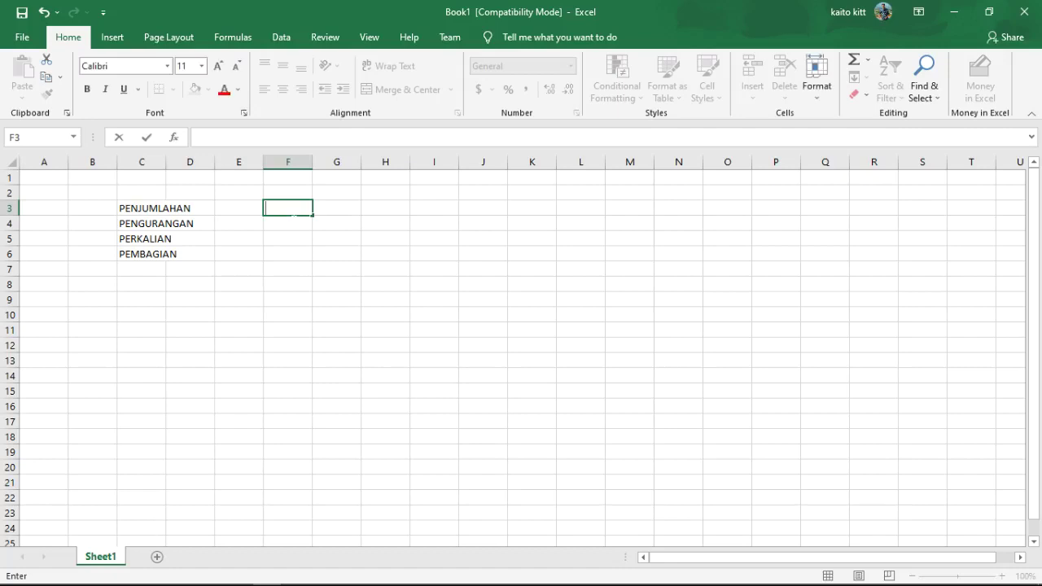
text('+)
key(Return)
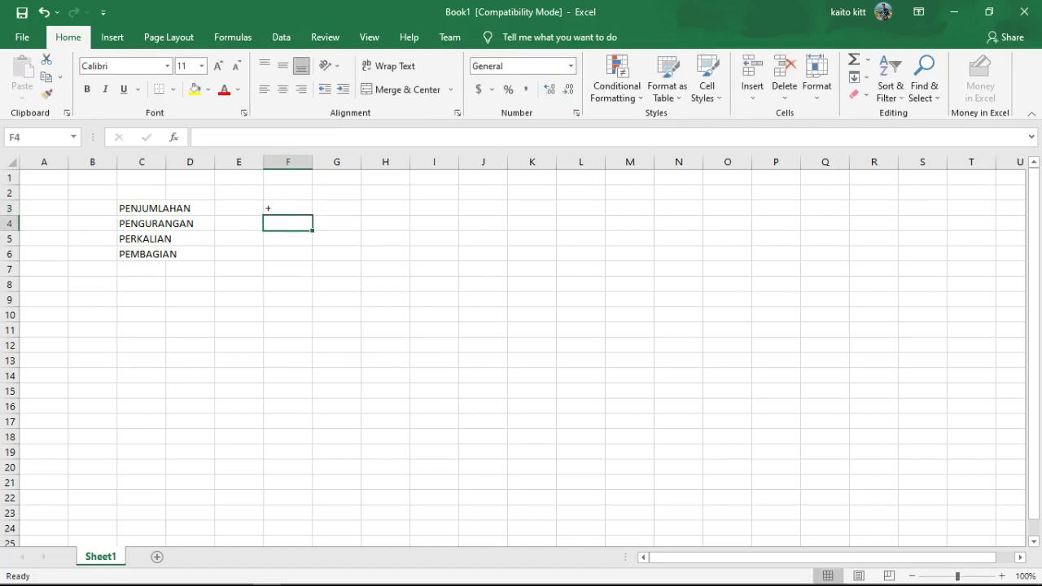
text(')
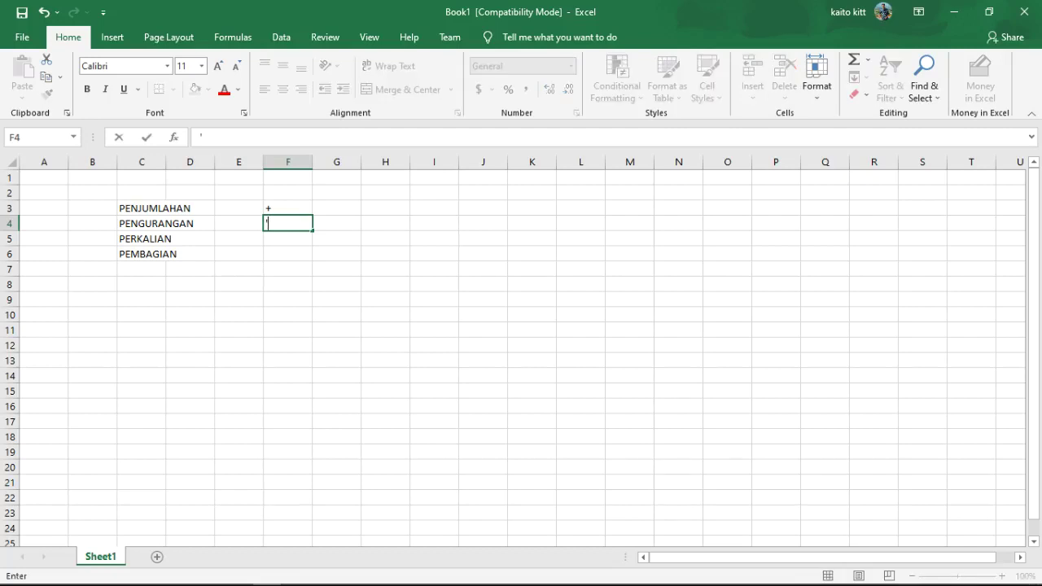
text(-)
key(Return)
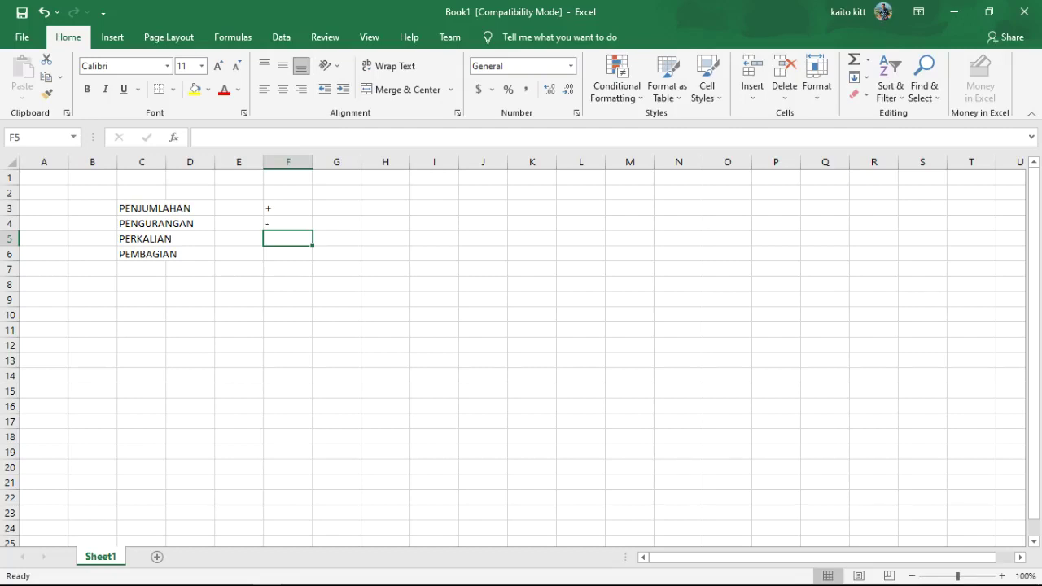
text(x)
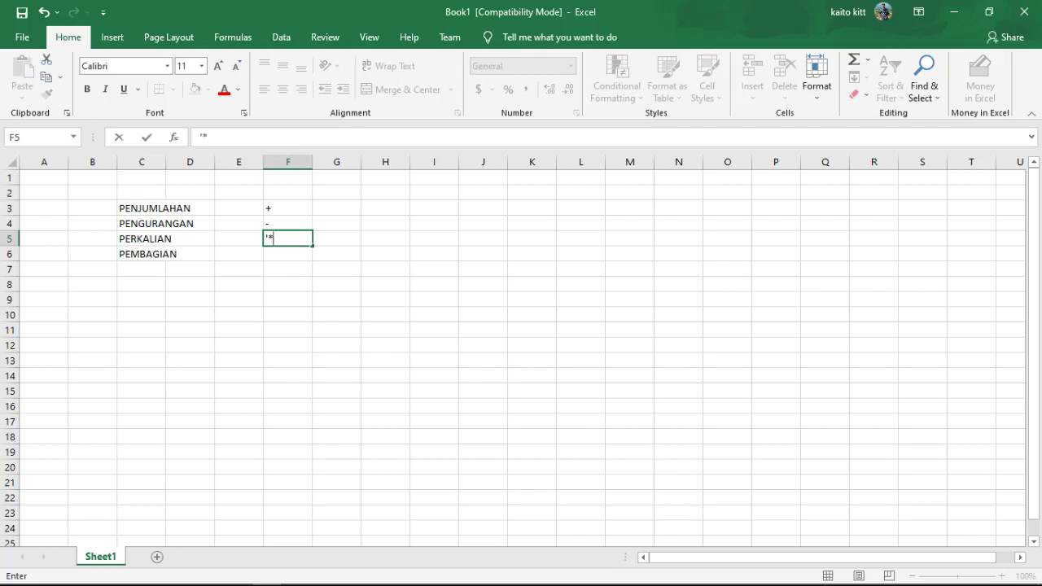
Put * in F5 and / in F6 beside PERKALIAN and PEMBAGIAN, then select D10.
key(Return)
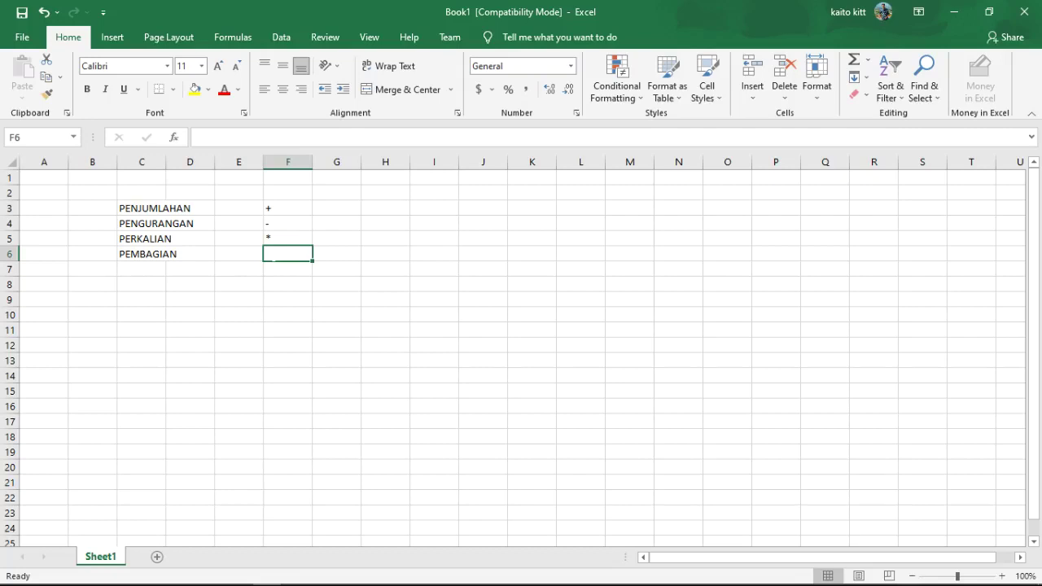
text(;)
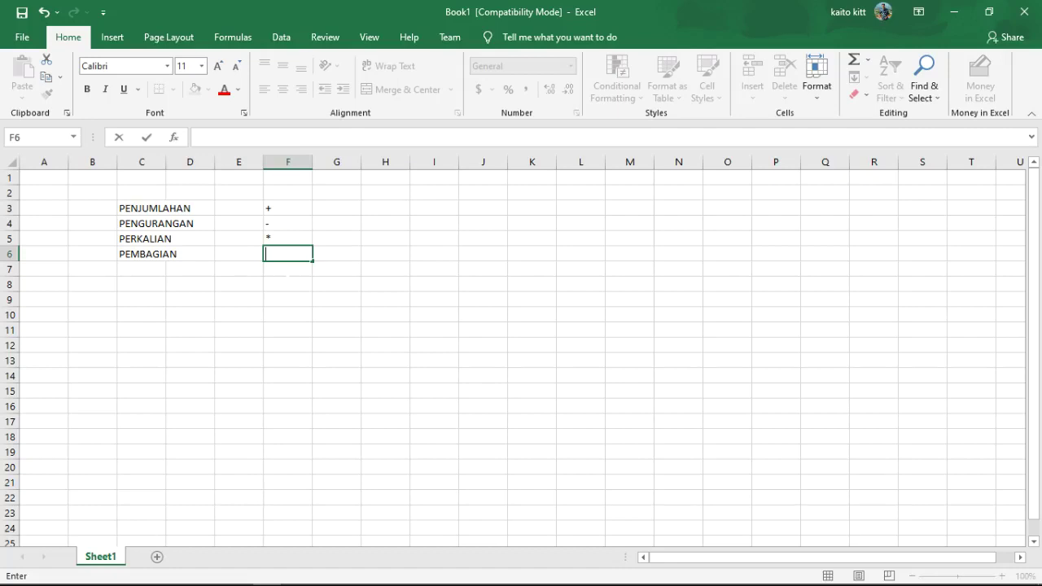
text(/)
click(288, 272)
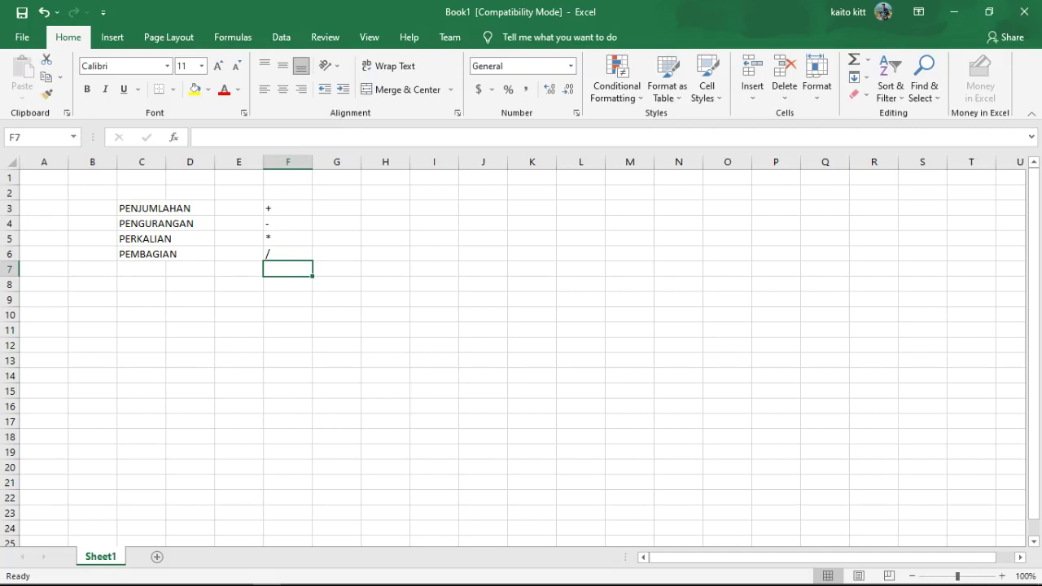
click(205, 313)
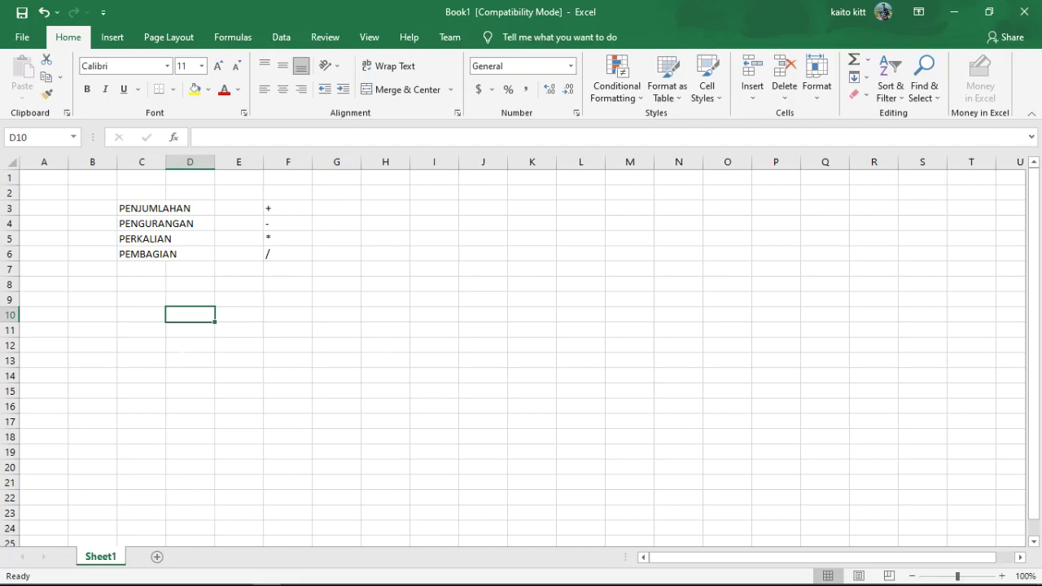
Enter =120+120 in D10 to show 240, and start =120-70 in D11.
text(=)
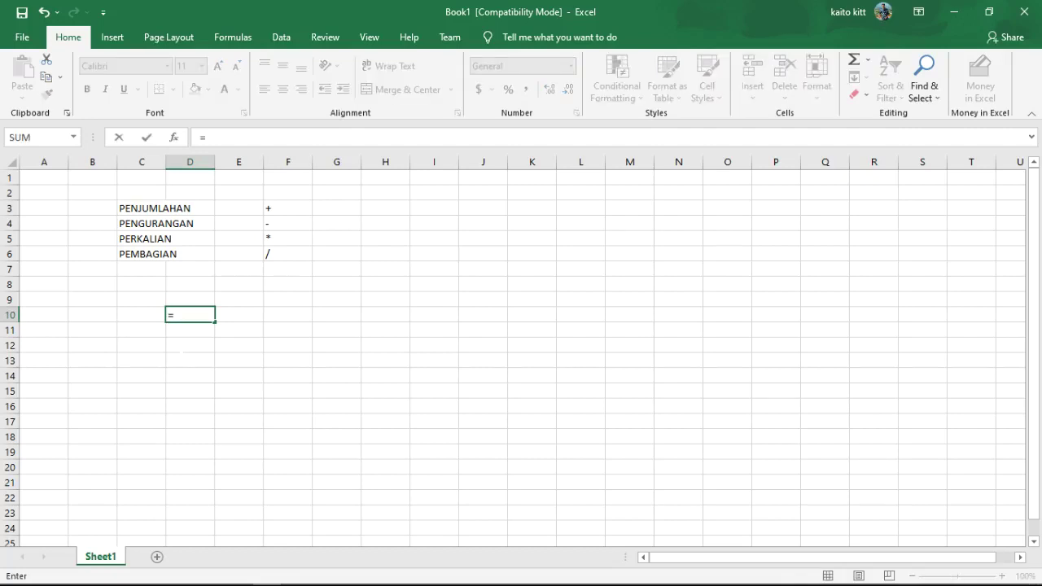
text(120)
text(+)
text(120)
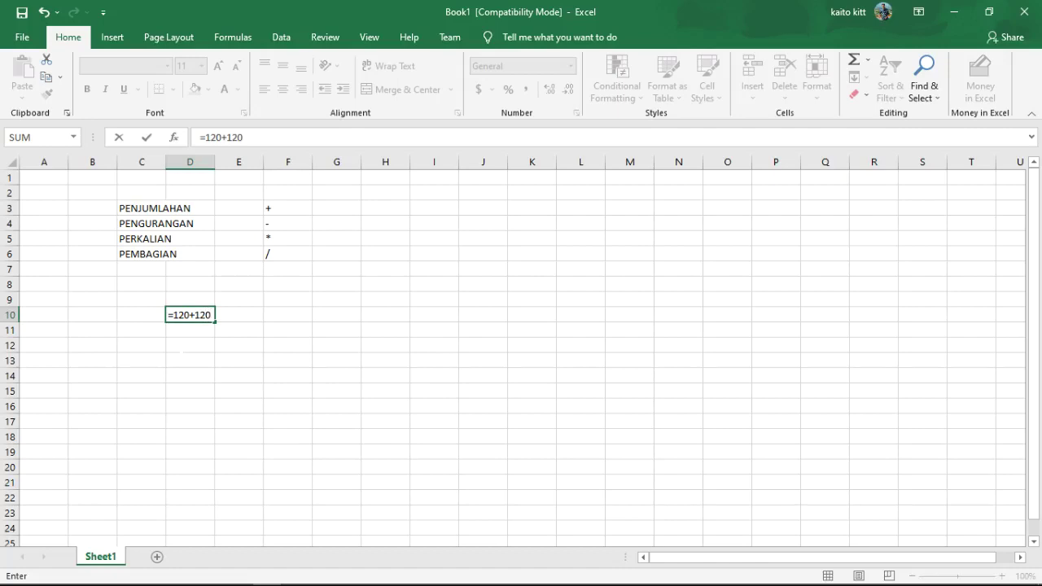
key(Return)
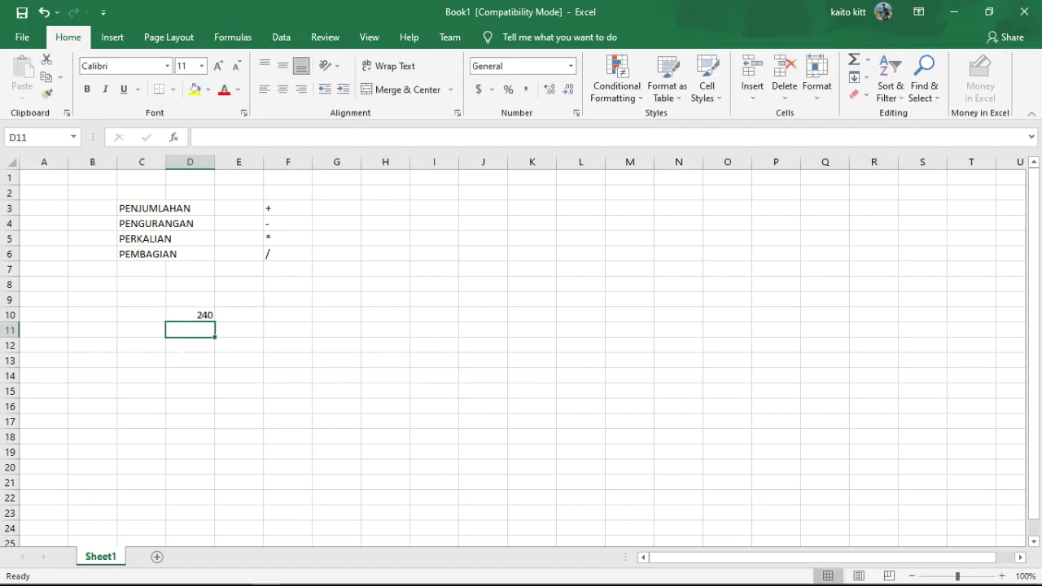
text(=)
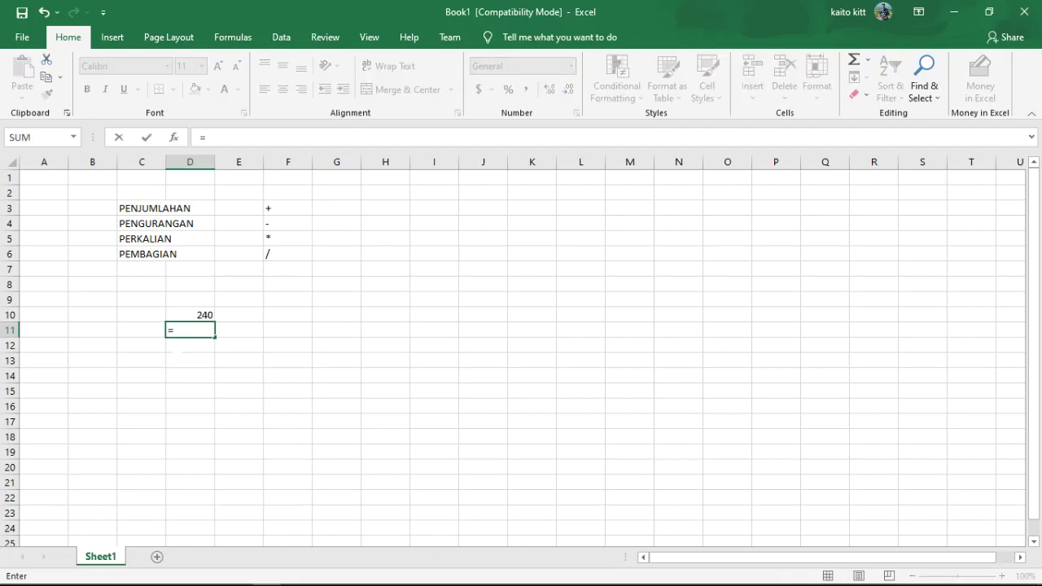
text(120-)
text(7)
text(0)
Commit =120-70 in D11 (50) and enter =12*12 in D12 (144).
key(Return)
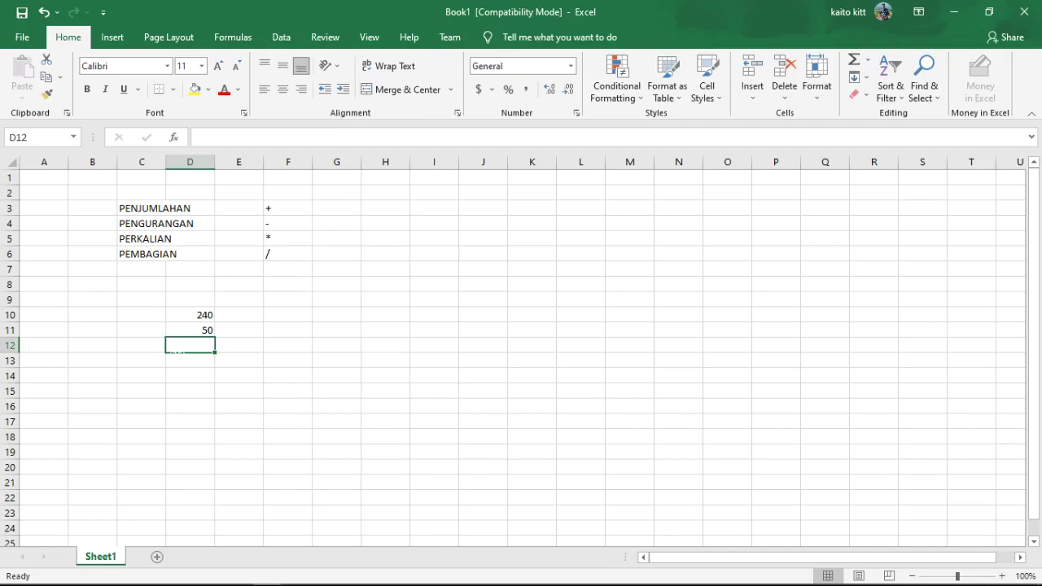
text(=)
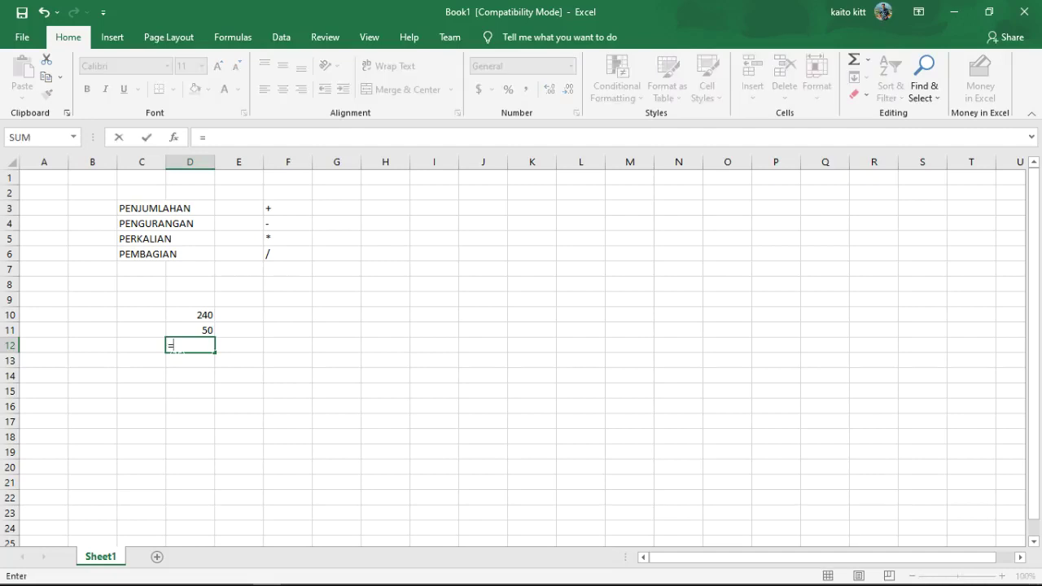
text(12)
text(*)
text(12)
key(Return)
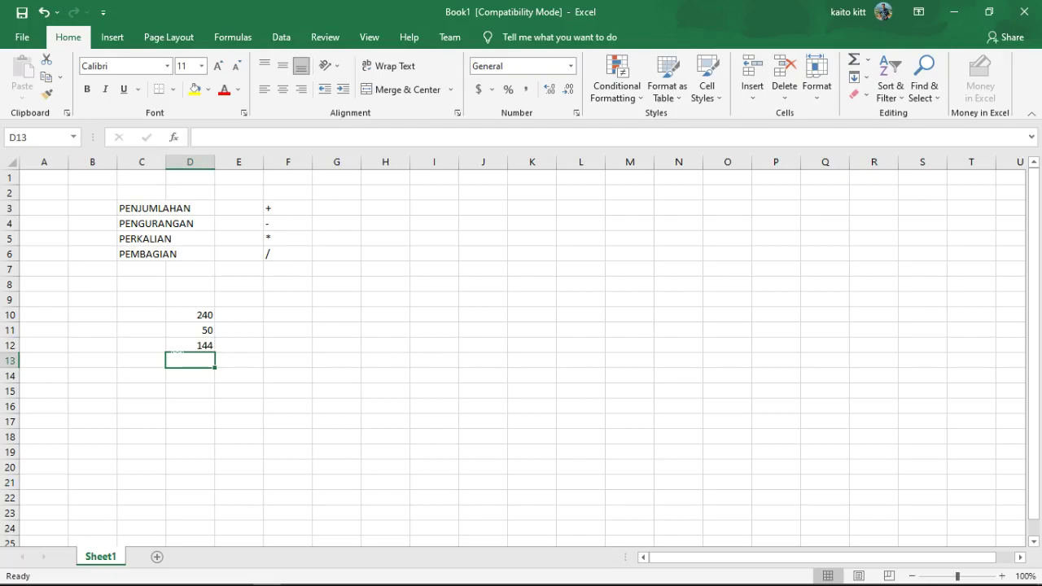
text(=)
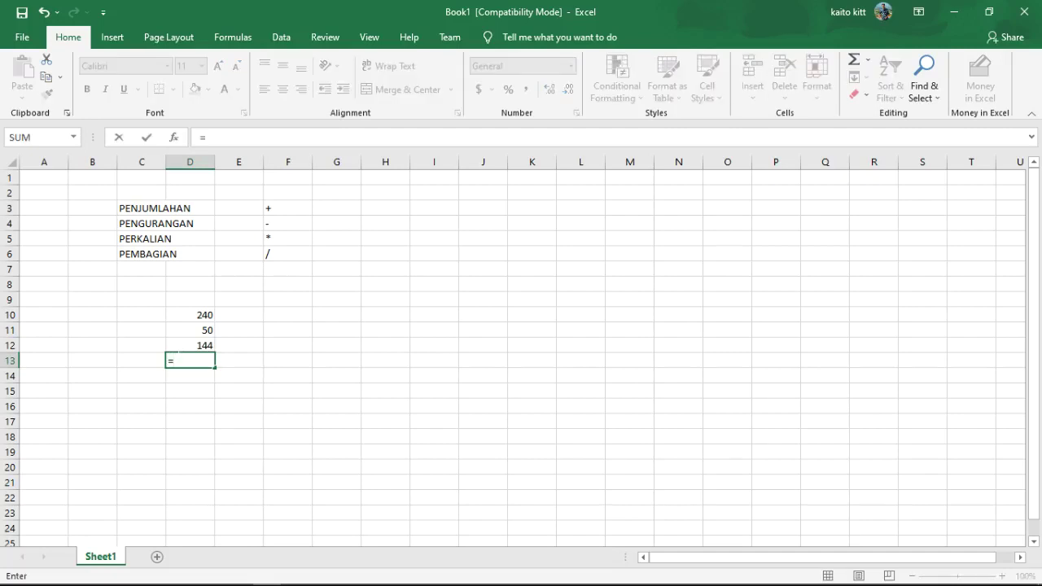
text(=)
Enter the division =256/15 in D13, showing 17.06667.
key(BackSpace)
text(144)
text(*)
key(BackSpace)
key(BackSpace)
key(BackSpace)
key(BackSpace)
text(256)
text(/)
text(15)
key(Return)
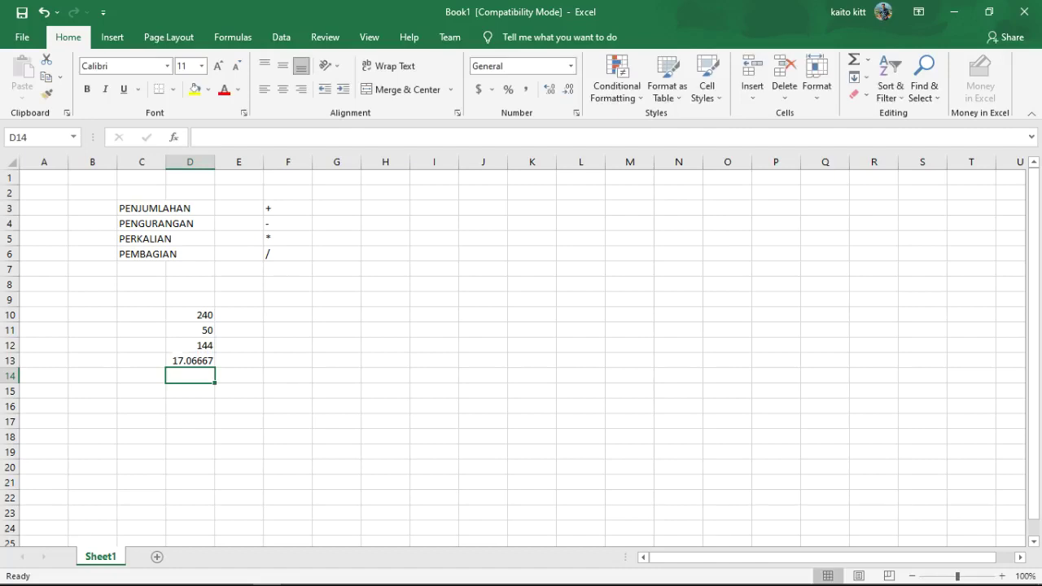
Edit the D13 formula to =256/5.
click(206, 360)
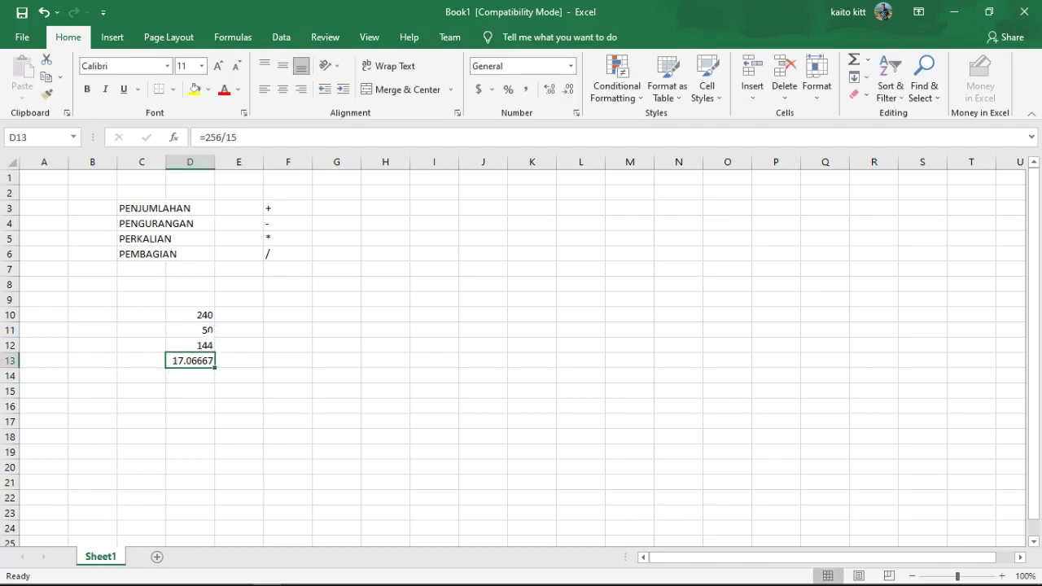
click(230, 136)
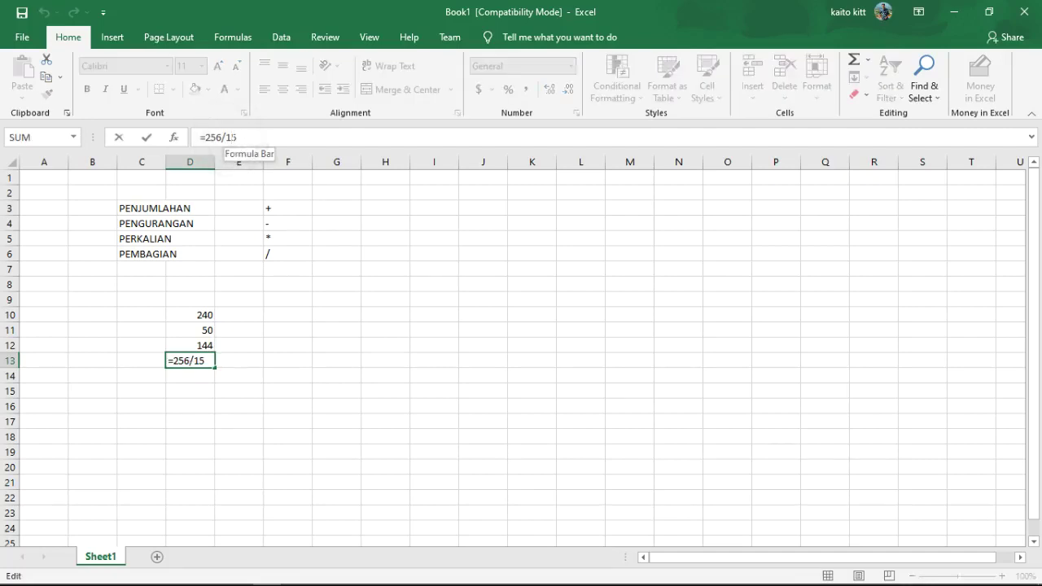
key(BackSpace)
key(Return)
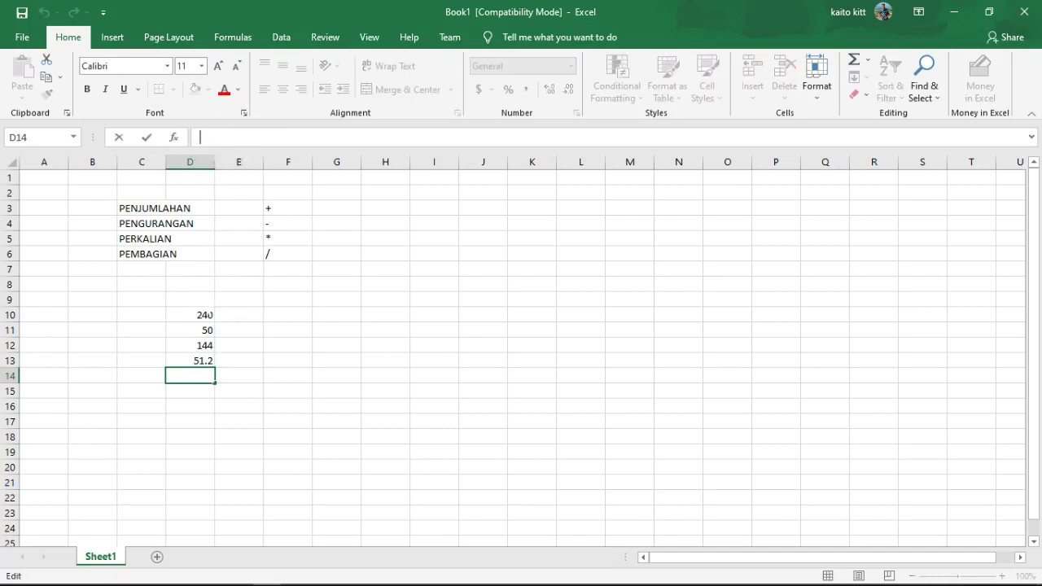
Change the D13 dividend to 265 so =265/5 shows 53.
click(208, 360)
click(236, 136)
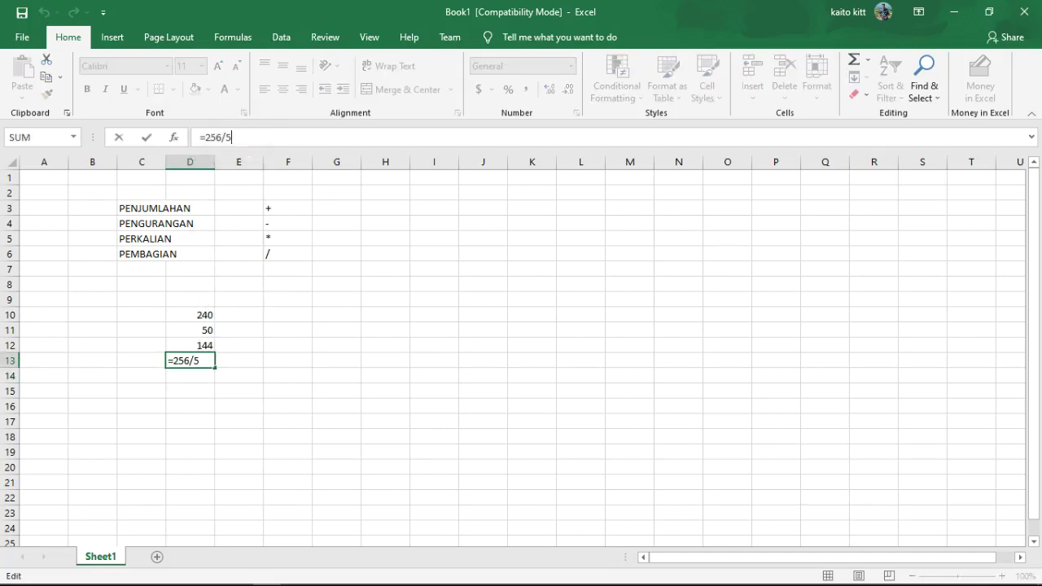
click(220, 136)
key(BackSpace)
key(BackSpace)
text(65)
key(Return)
click(178, 401)
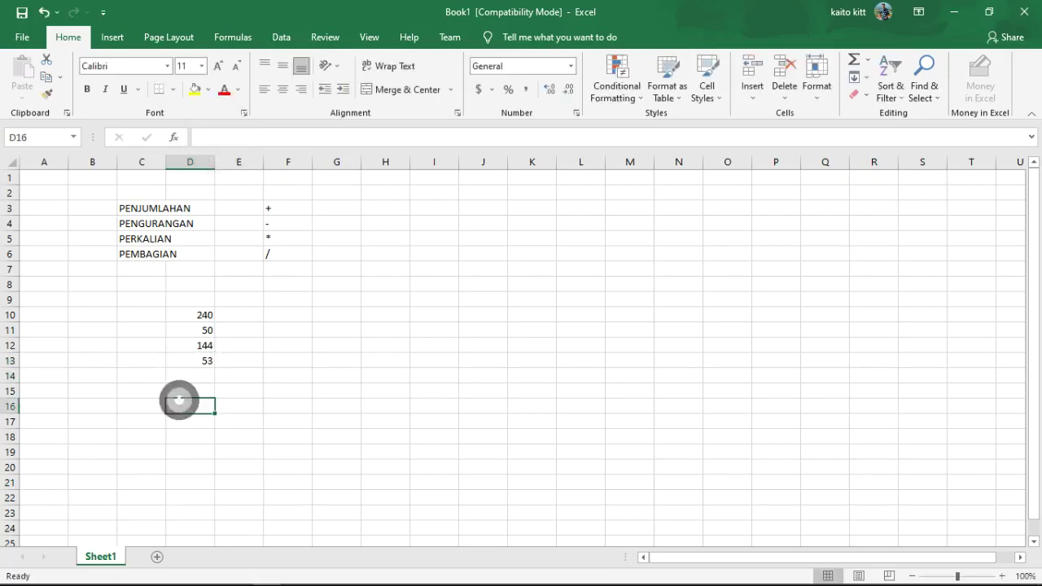
click(185, 386)
click(234, 394)
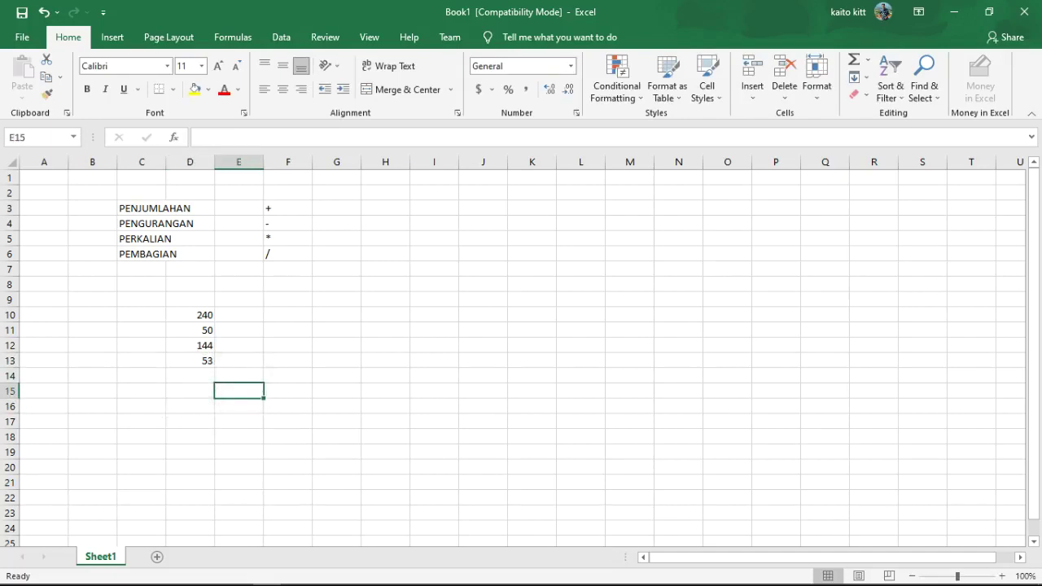
drag(195, 315, 203, 361)
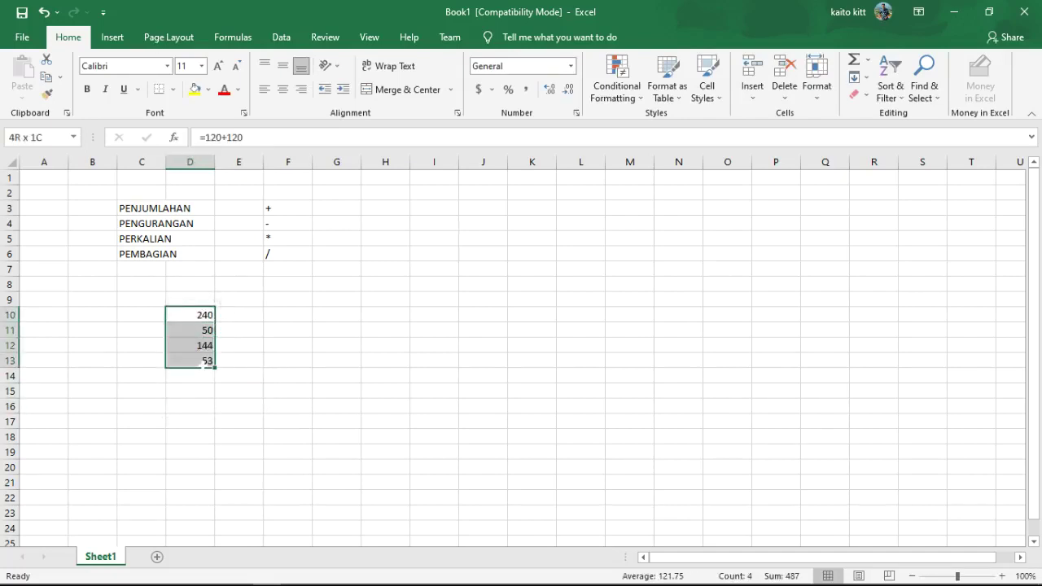
click(238, 391)
click(186, 403)
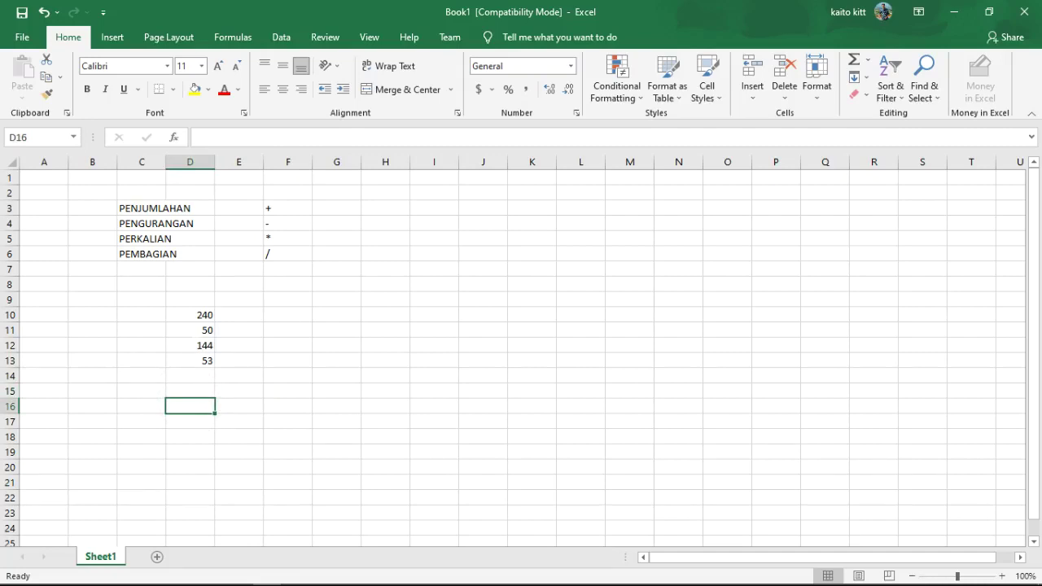
click(187, 314)
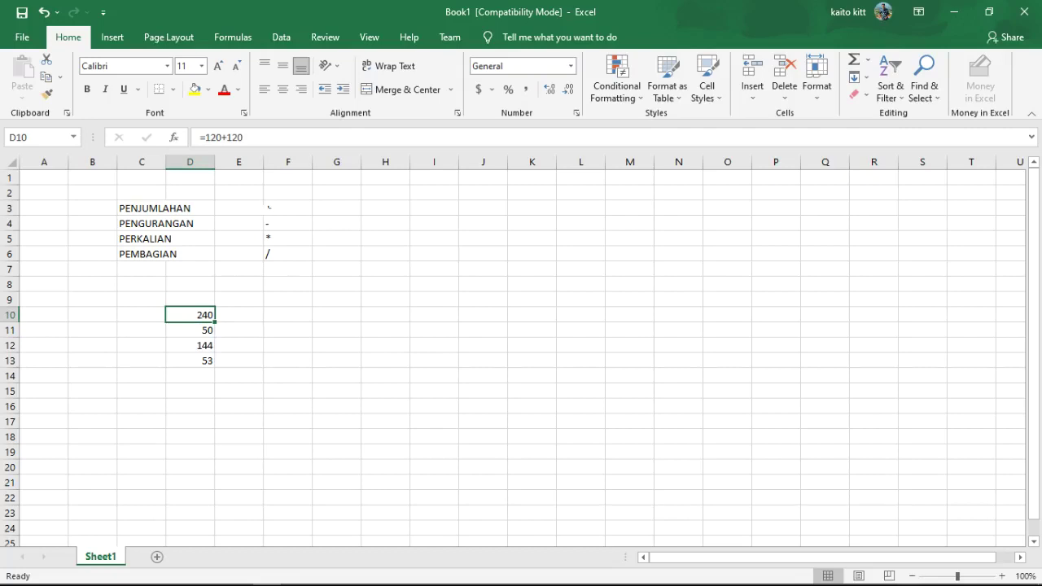
click(273, 208)
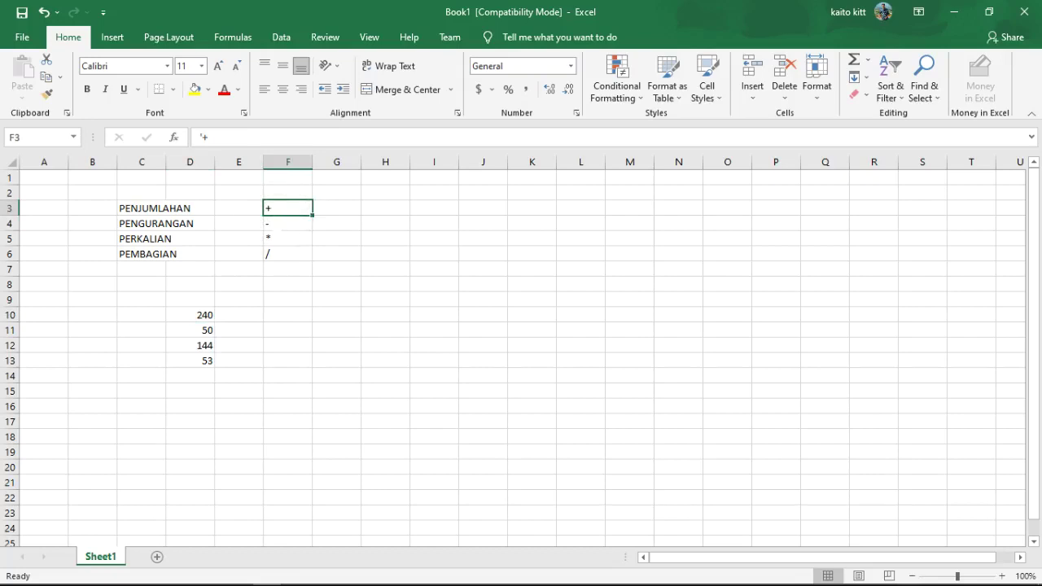
click(279, 224)
click(279, 206)
click(270, 222)
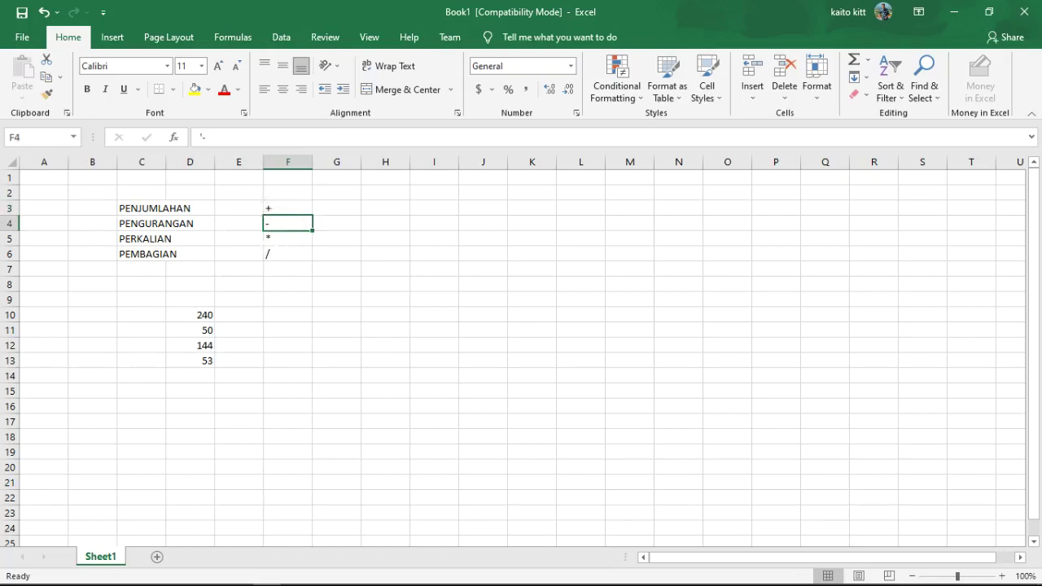
click(277, 239)
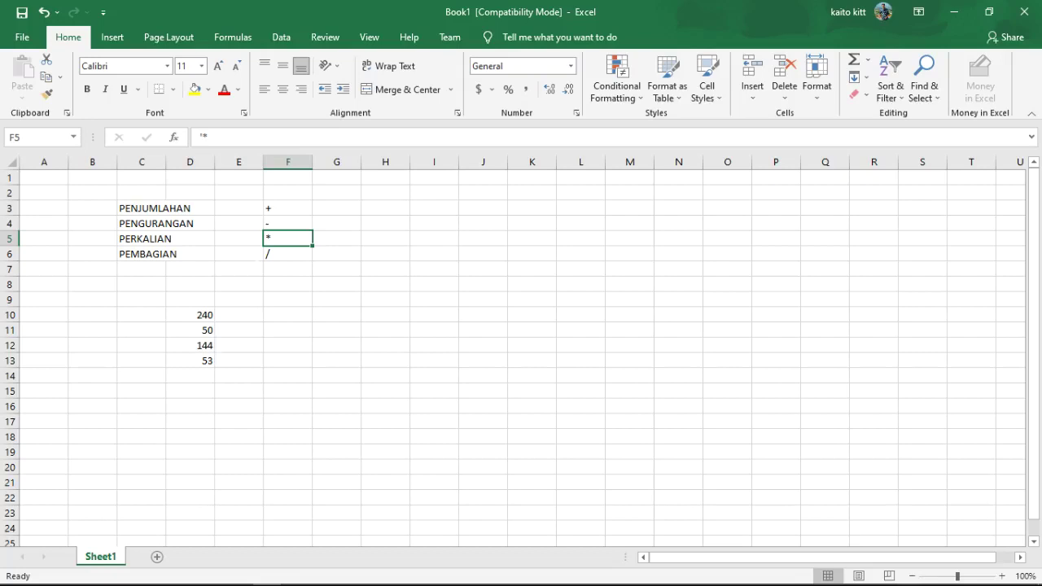
click(275, 253)
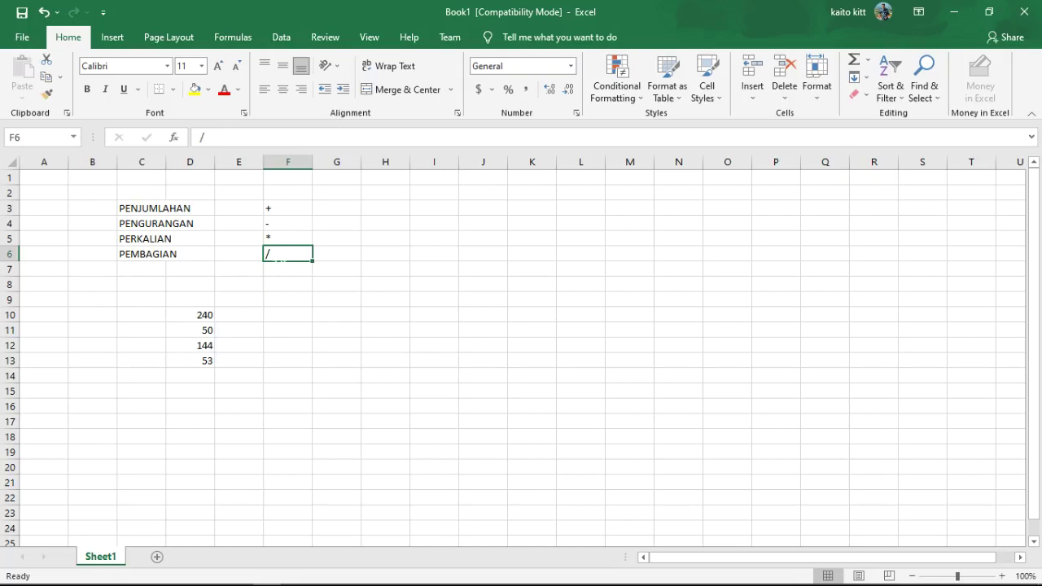
click(283, 270)
click(278, 258)
click(433, 280)
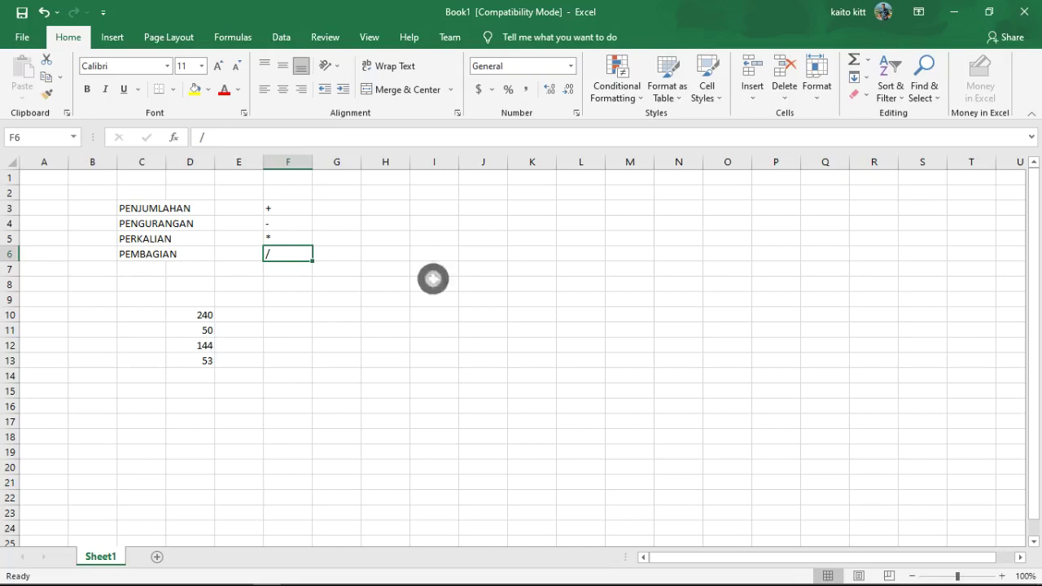
text(-)
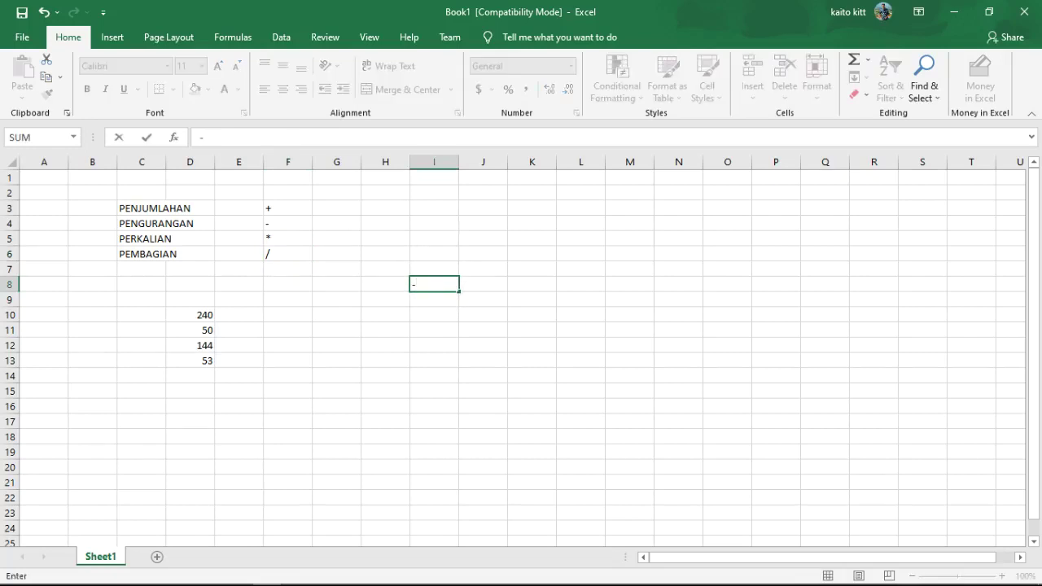
key(BackSpace)
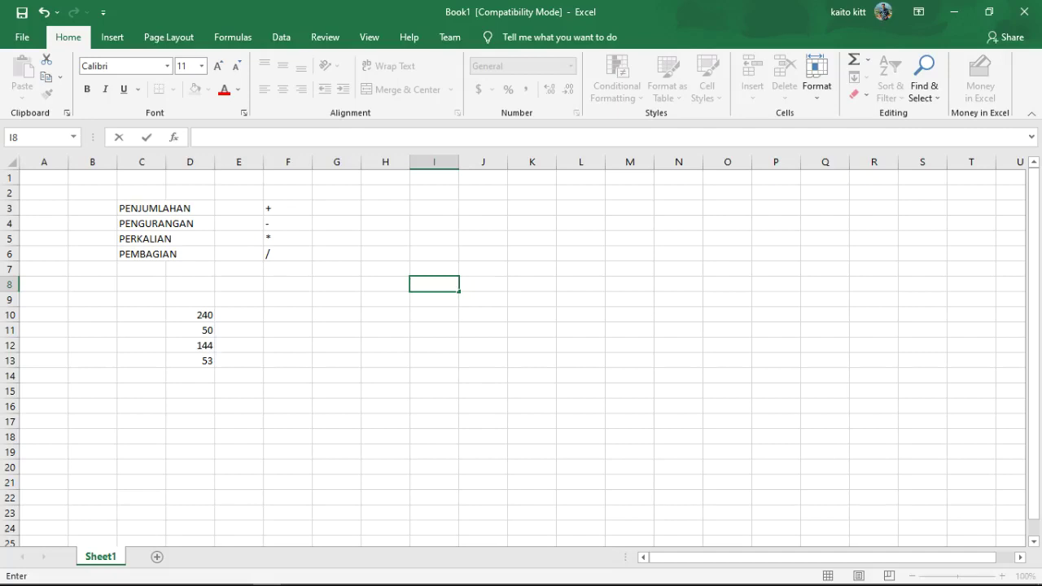
click(287, 254)
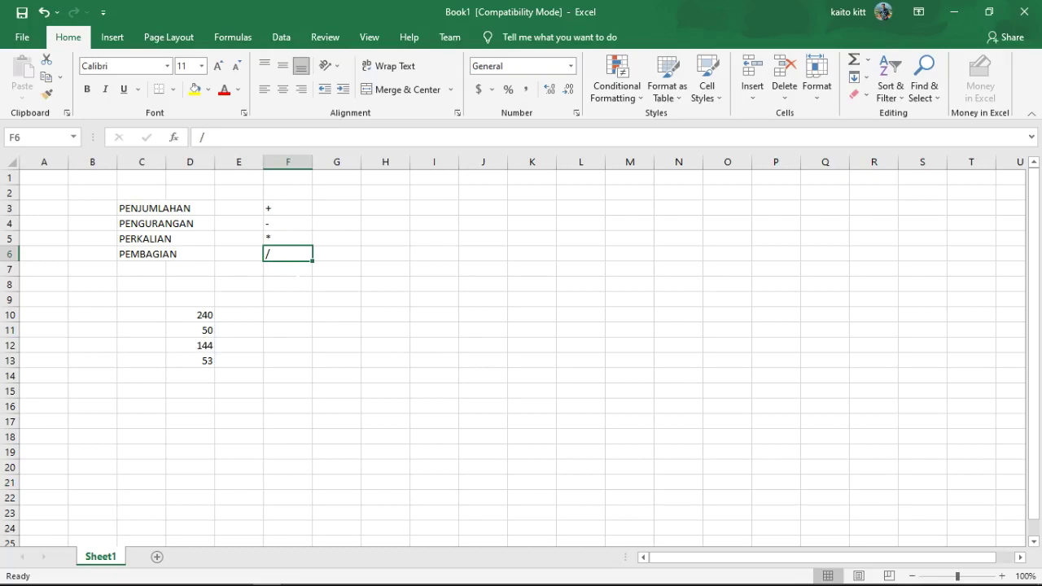
click(288, 313)
click(277, 254)
click(296, 326)
click(286, 302)
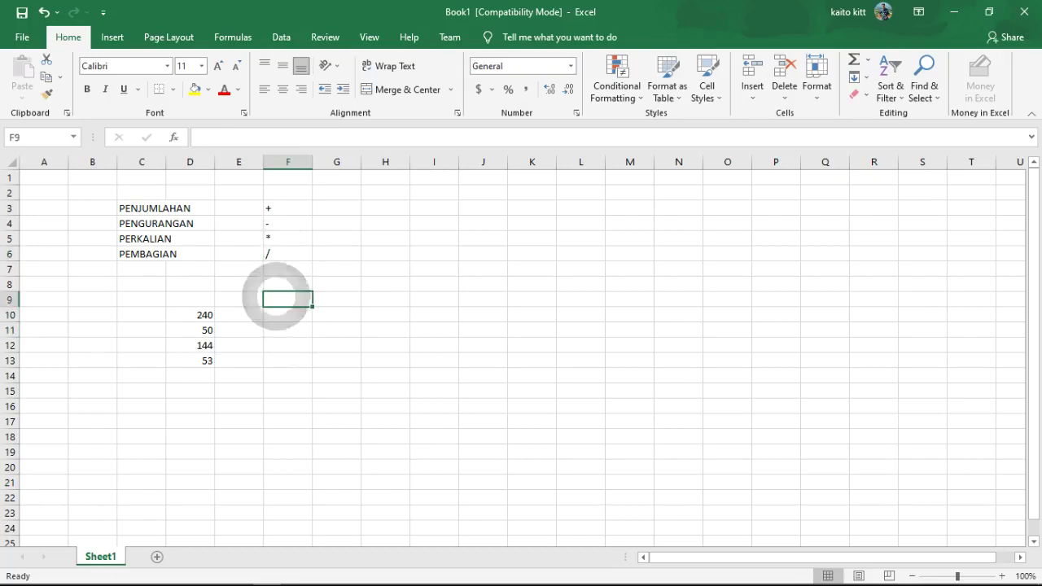
click(242, 298)
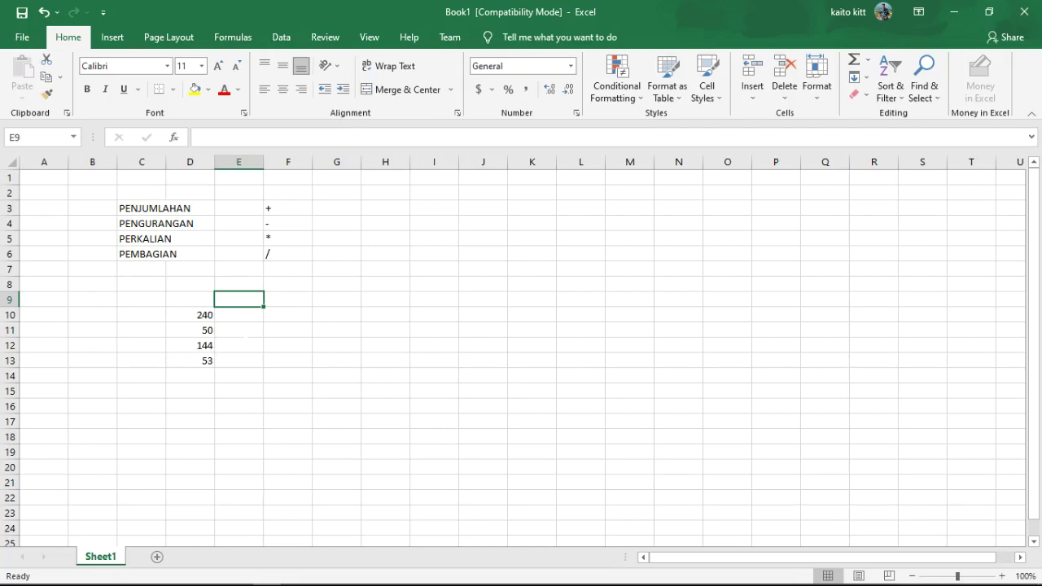
click(244, 342)
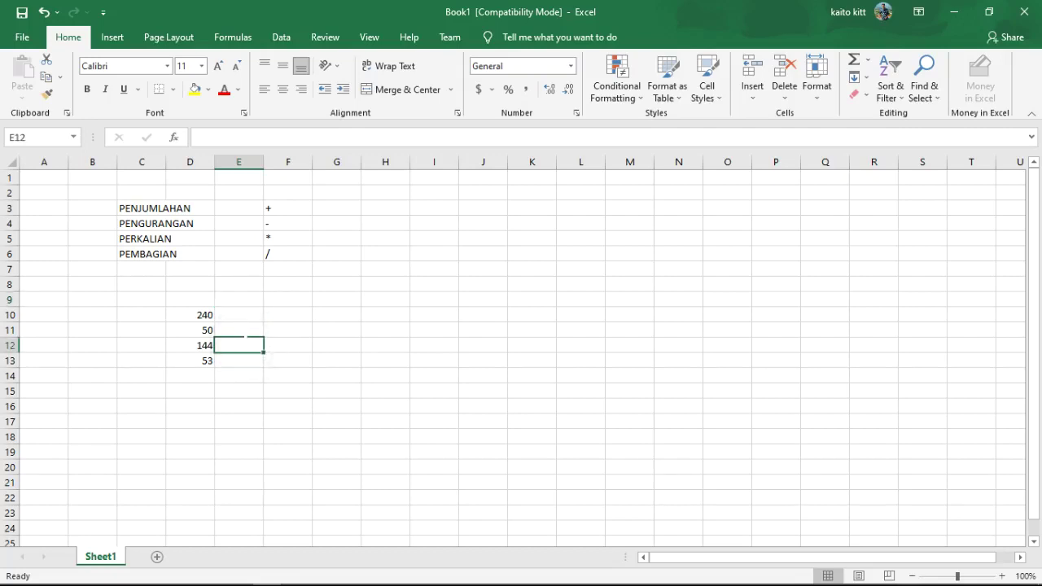
click(205, 330)
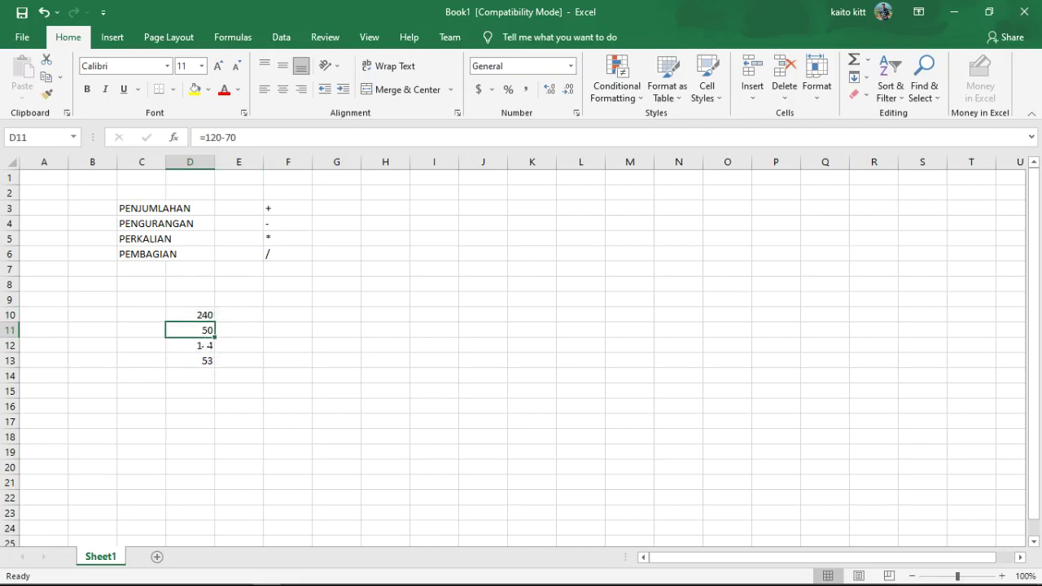
click(205, 346)
click(203, 360)
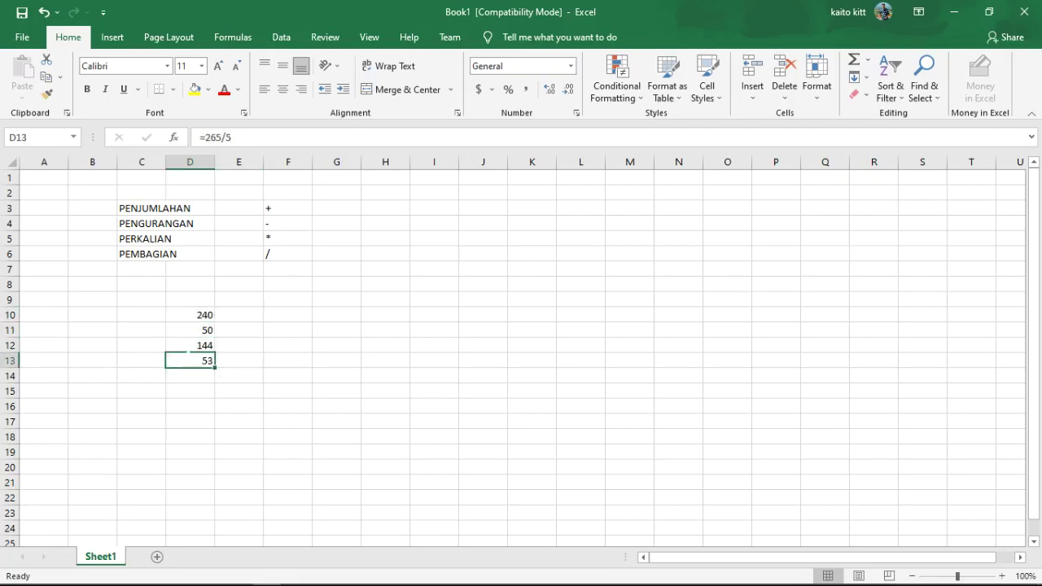
click(190, 329)
click(191, 314)
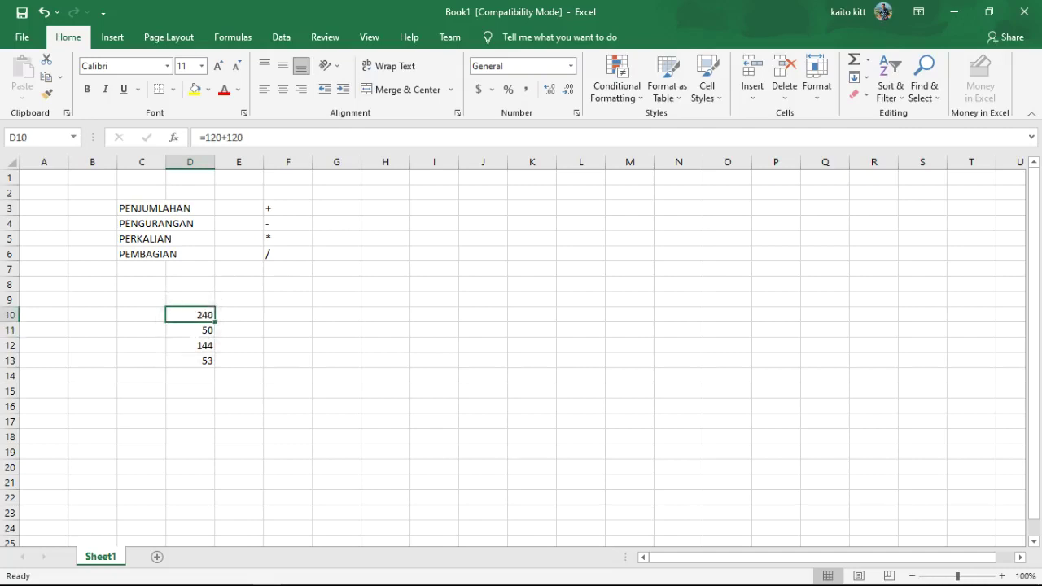
click(190, 345)
click(191, 330)
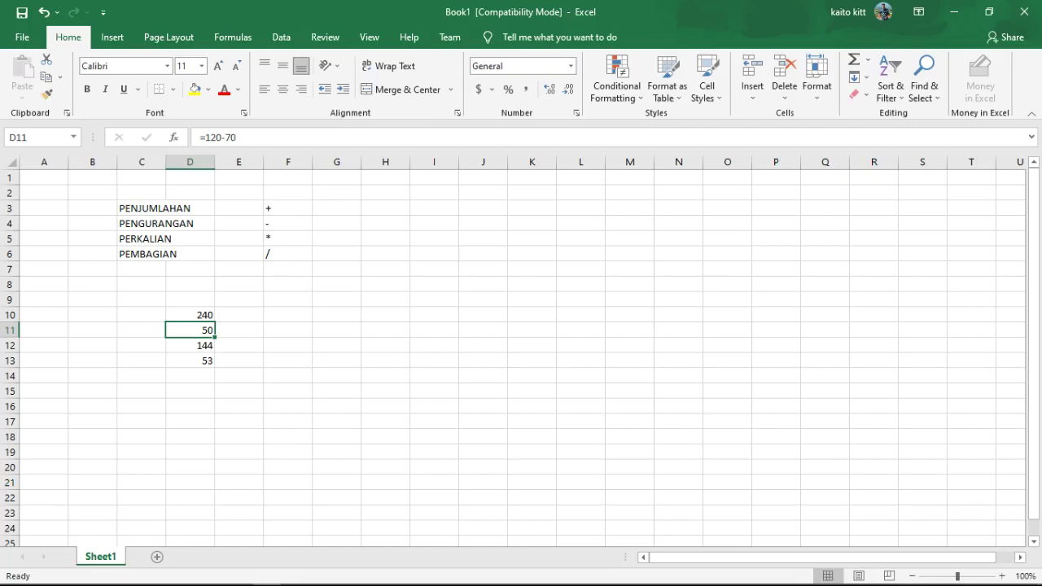
Review the =12*12 and =265/5 formulas in D12 and D13, then restore ManyCam.
click(189, 345)
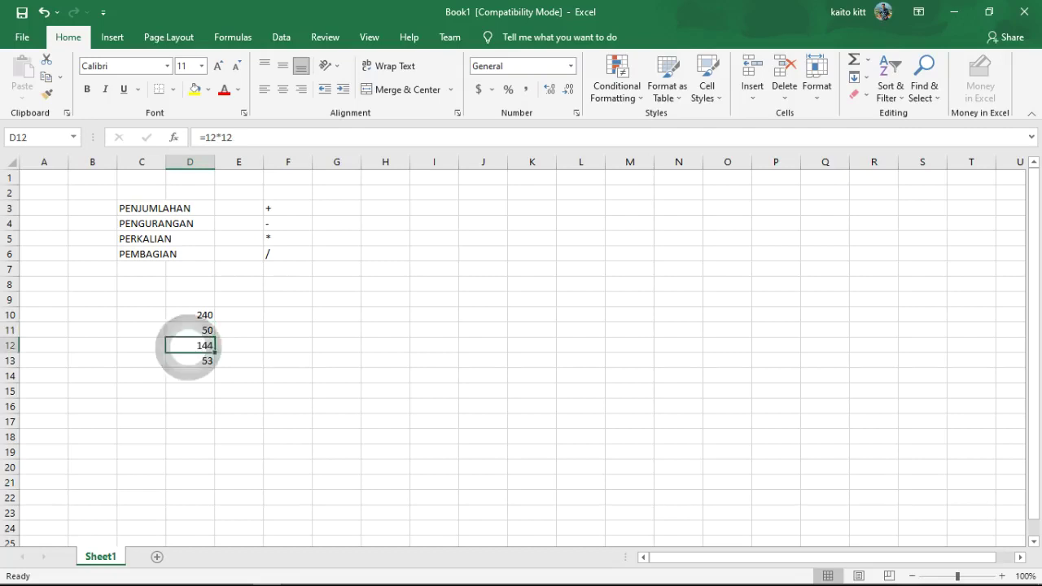
click(190, 360)
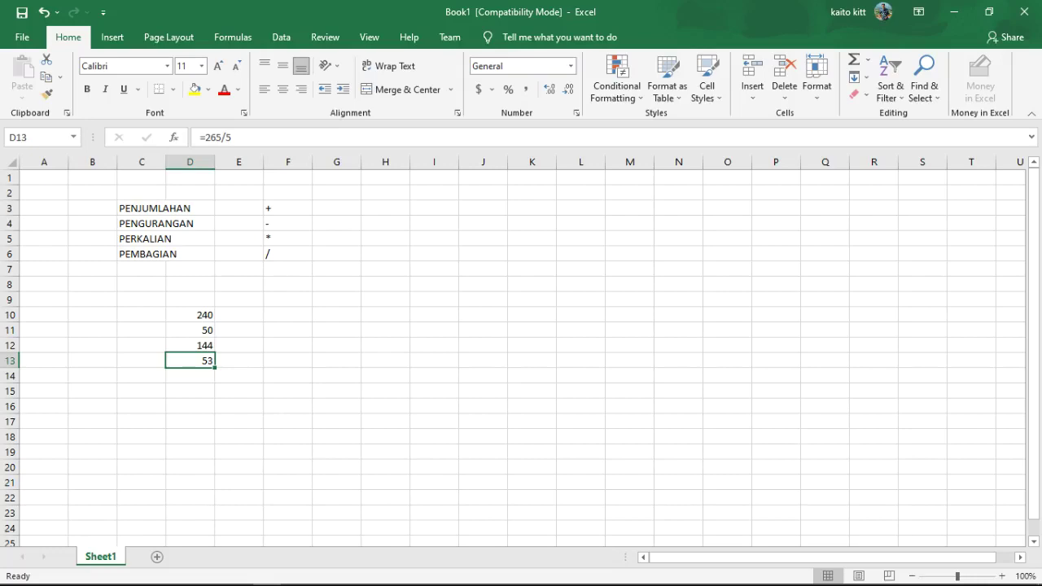
click(266, 573)
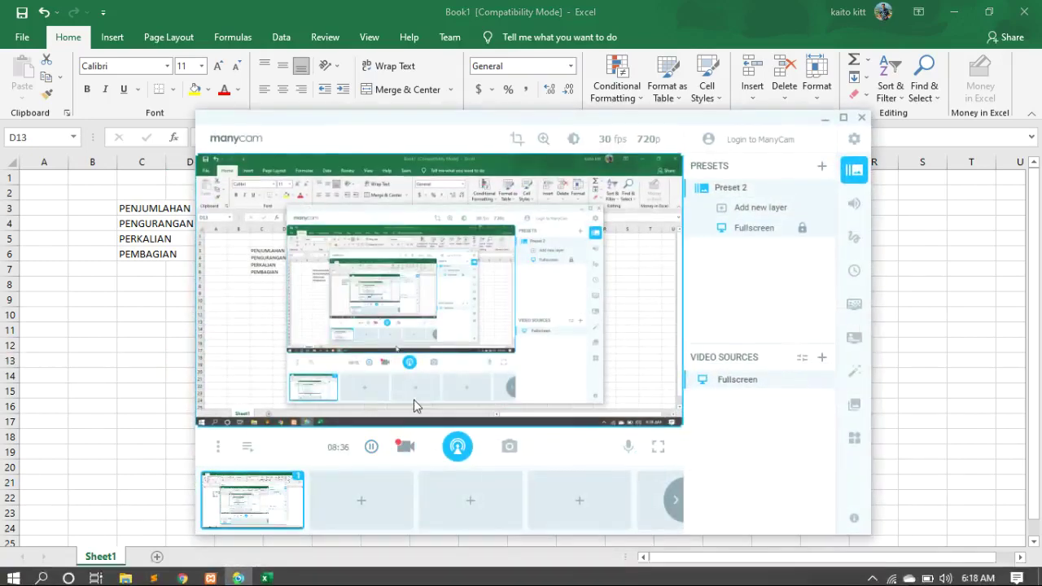